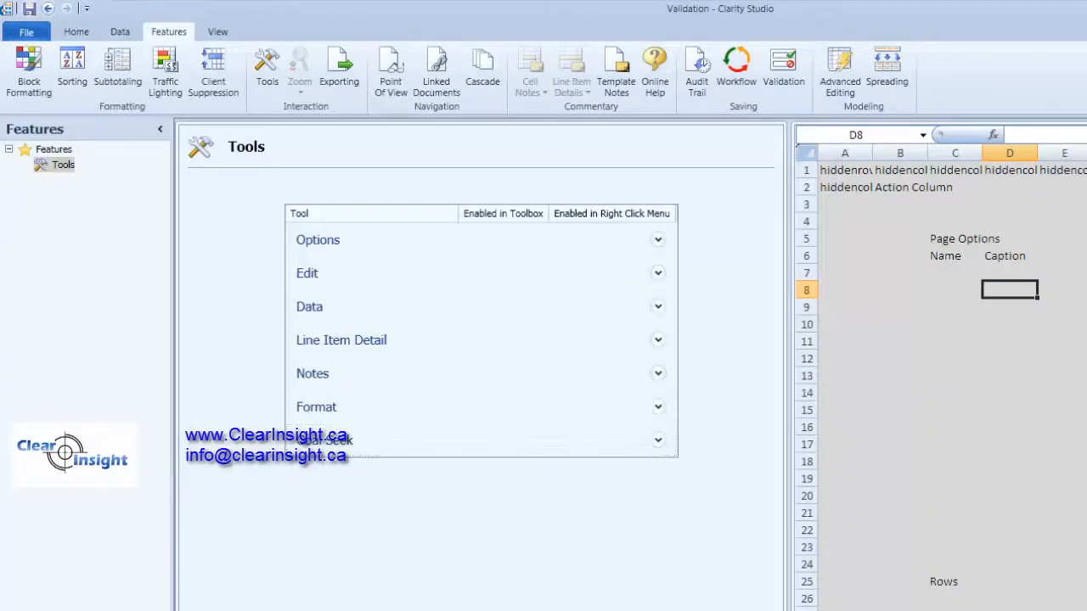
{"action": "left_click", "coordinate": [120, 32]}
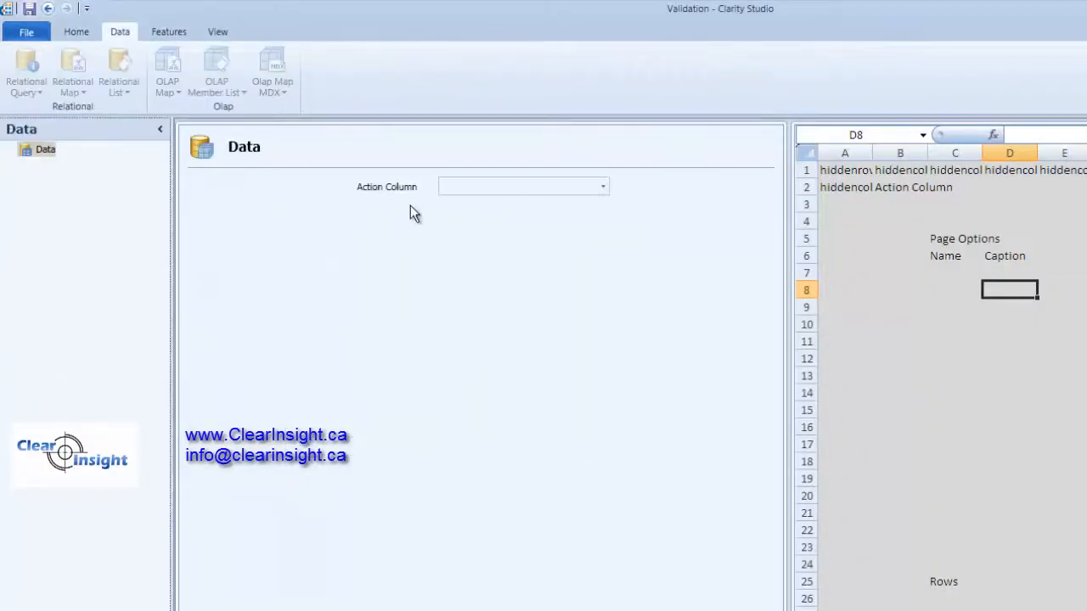
{"action": "left_click", "coordinate": [565, 191]}
{"action": "left_click", "coordinate": [463, 185]}
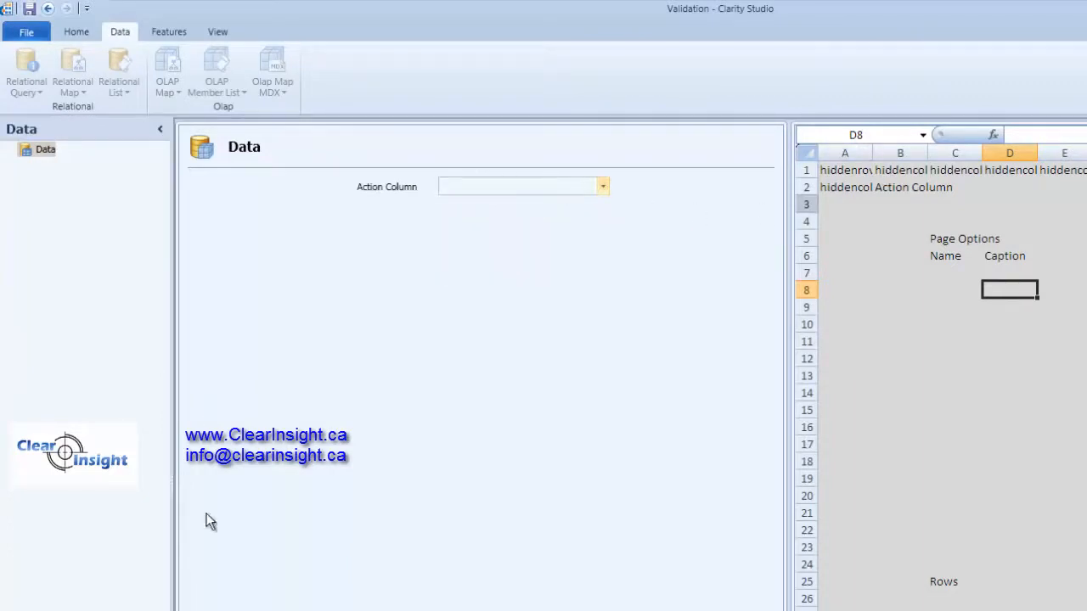
Add a column range to the document and name it ColumnRangeAction.
{"action": "left_click", "coordinate": [76, 32]}
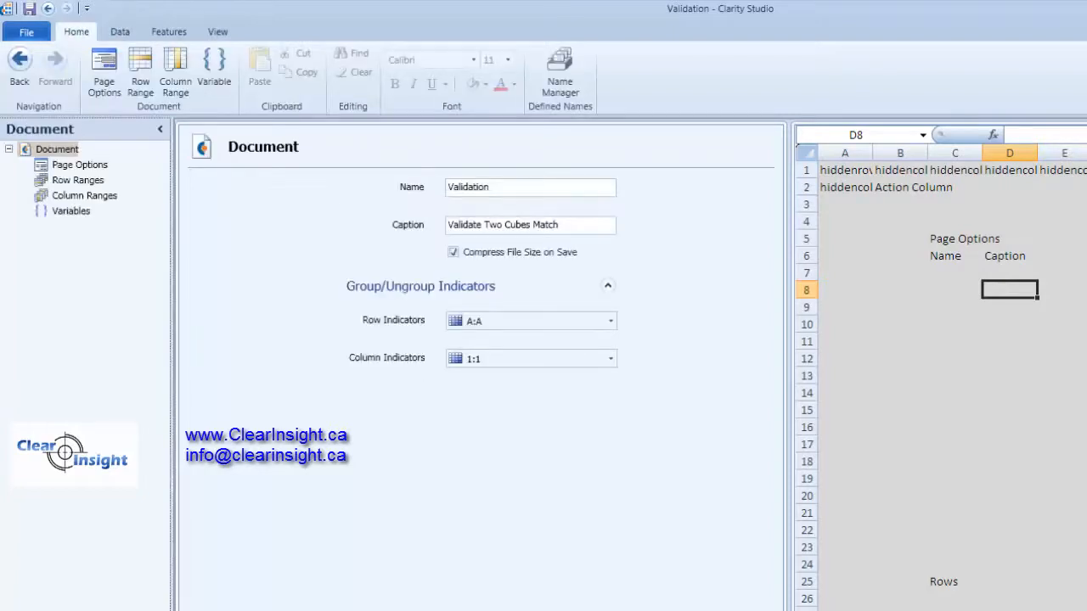
{"action": "left_click", "coordinate": [59, 197]}
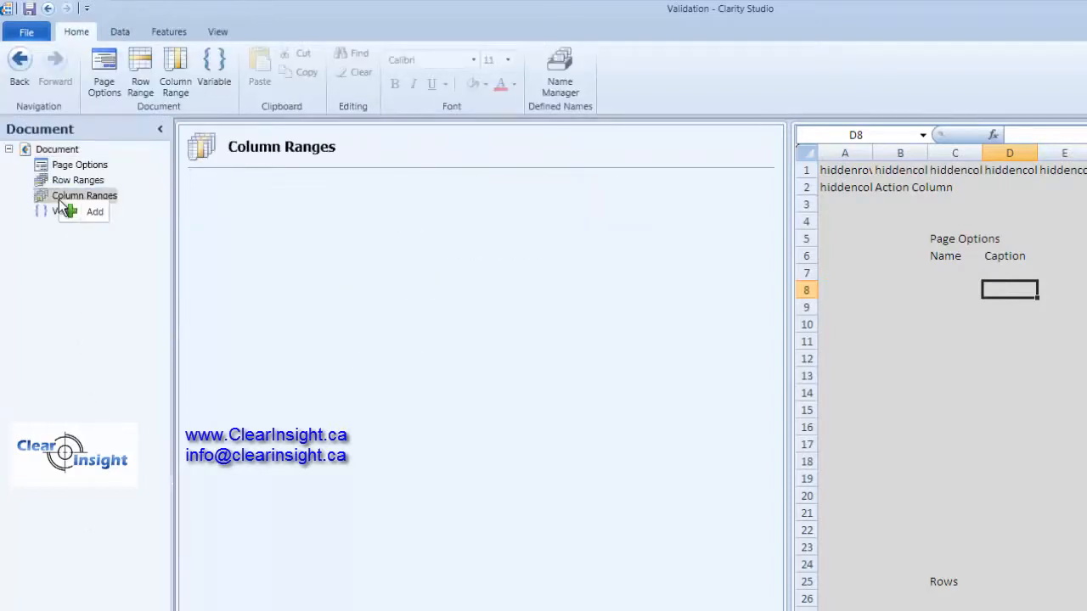
{"action": "left_click", "coordinate": [88, 212]}
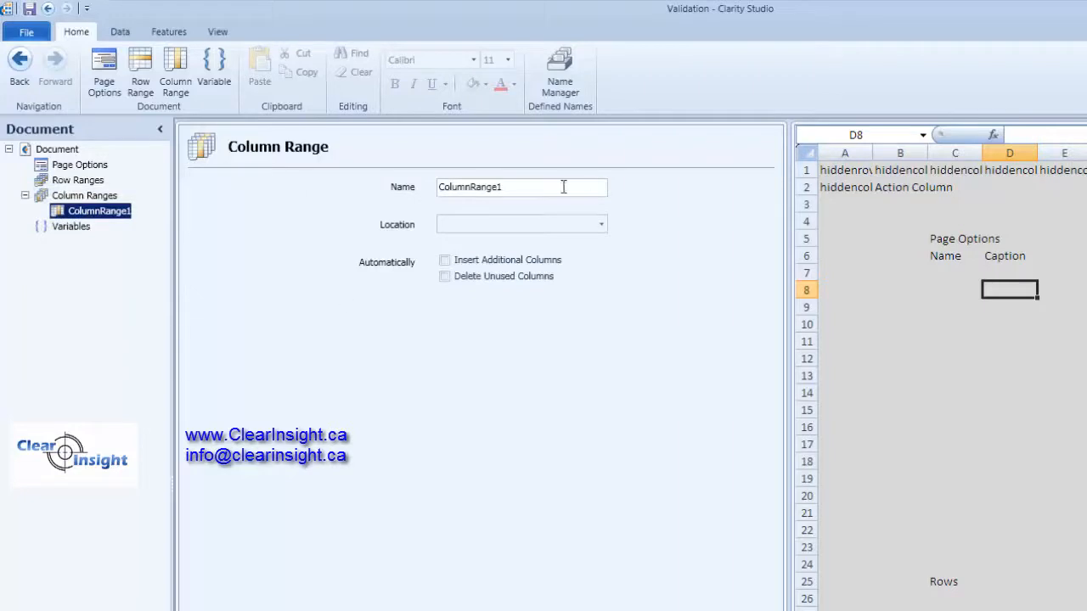
{"action": "left_click", "coordinate": [557, 188]}
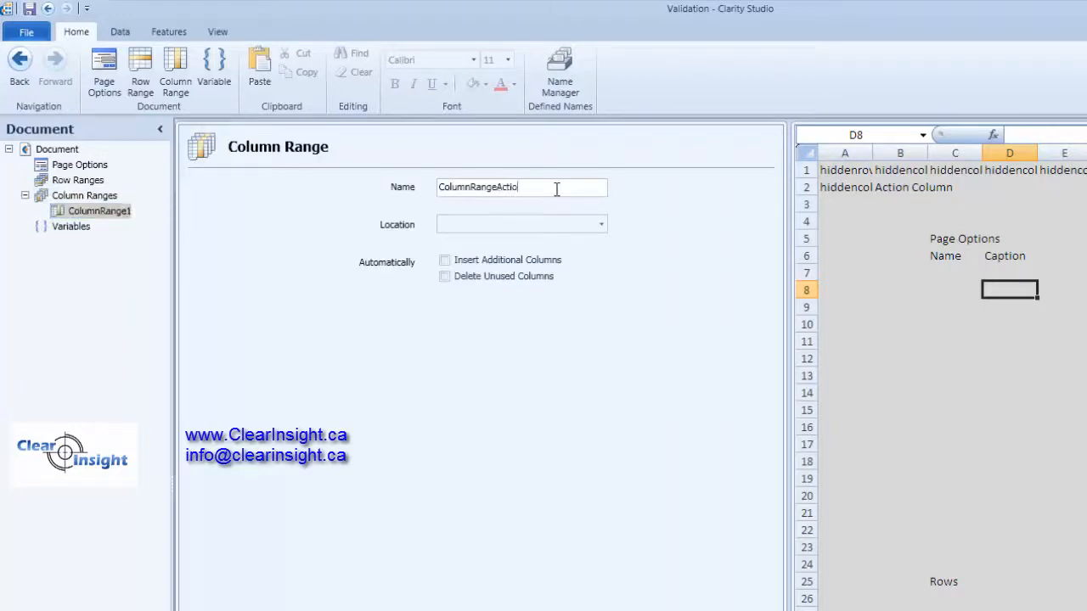
{"action": "key", "text": "Tab"}
Set the location of the ColumnRangeAction range to column B of the sheet.
{"action": "left_click", "coordinate": [602, 223]}
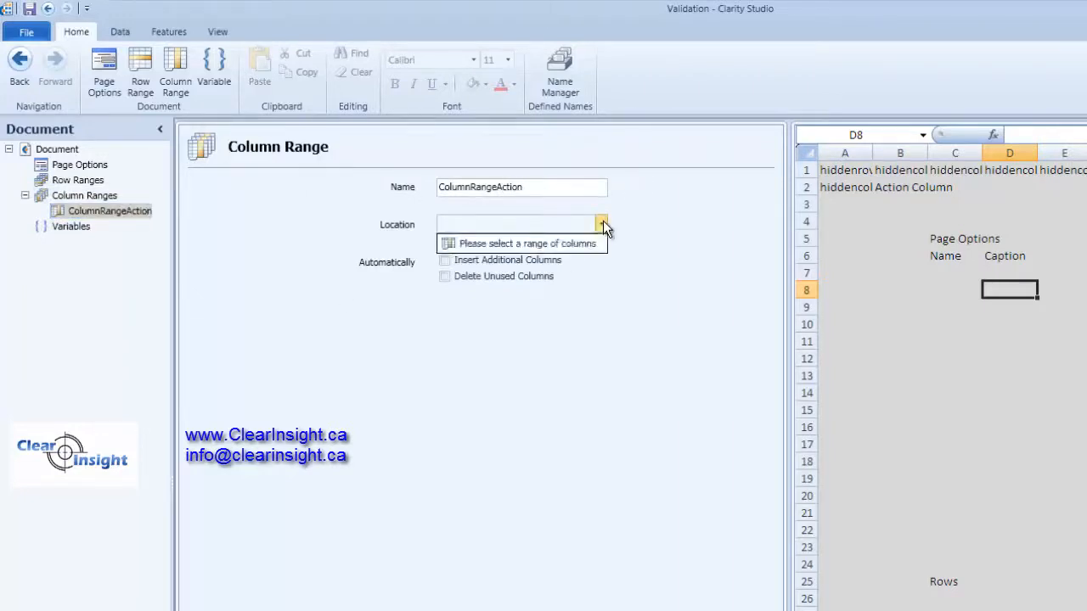
{"action": "left_click", "coordinate": [577, 245]}
{"action": "left_click", "coordinate": [900, 153]}
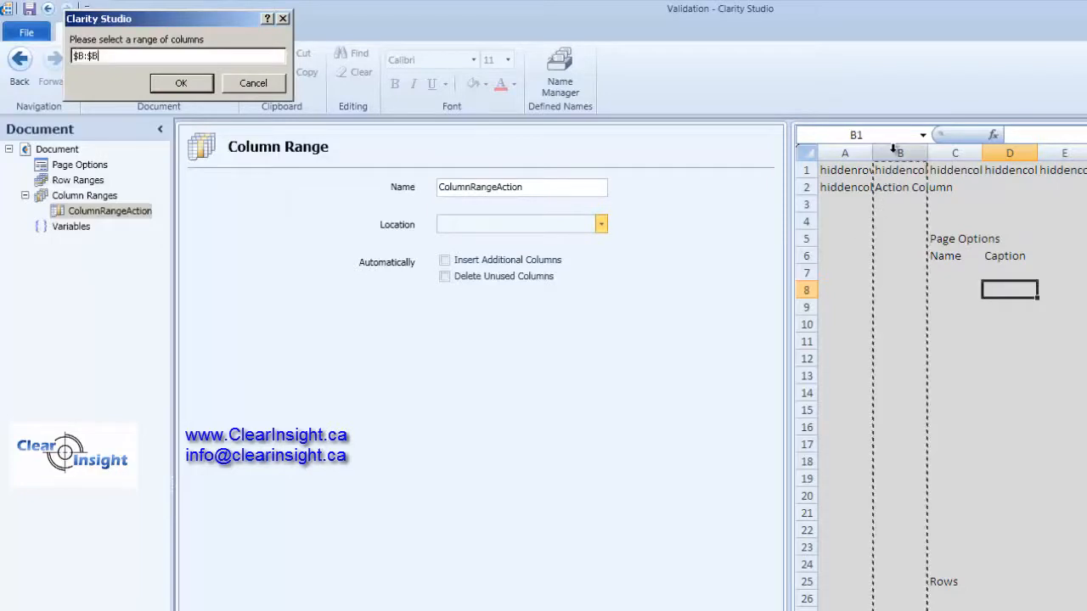
{"action": "left_click", "coordinate": [183, 83]}
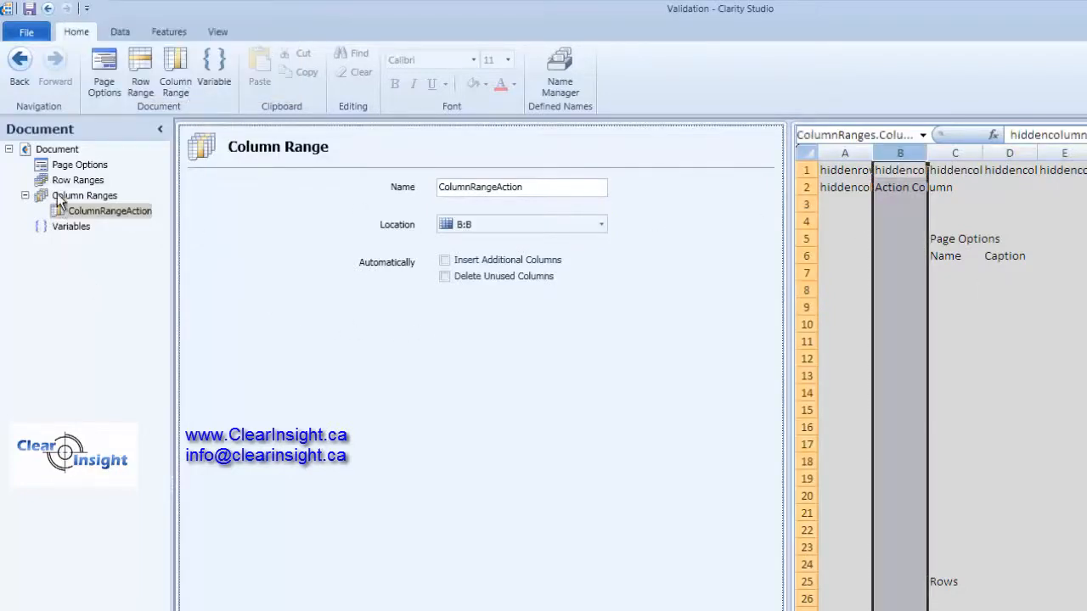
{"action": "left_click", "coordinate": [1010, 289]}
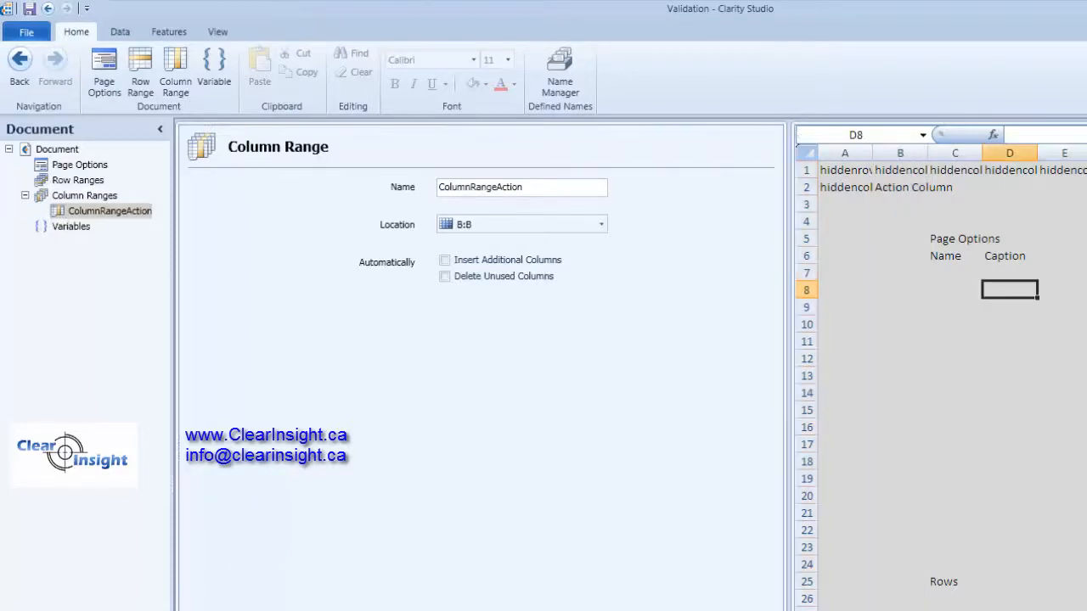
Assign ColumnRangeAction as the Action Column in the document's data settings.
{"action": "left_click", "coordinate": [119, 32]}
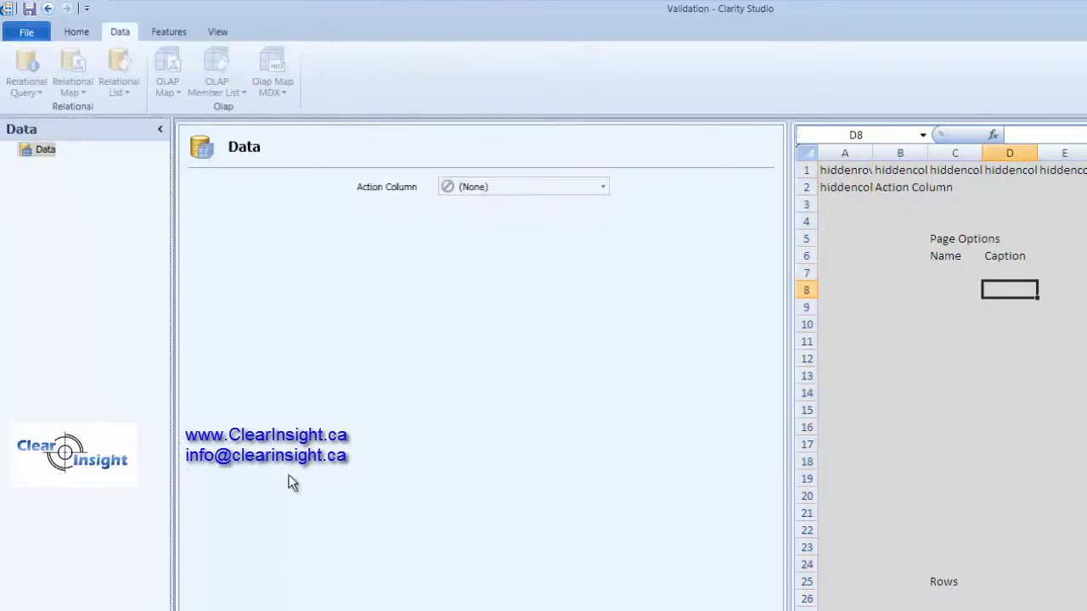
{"action": "left_click", "coordinate": [601, 187]}
{"action": "left_click", "coordinate": [520, 225]}
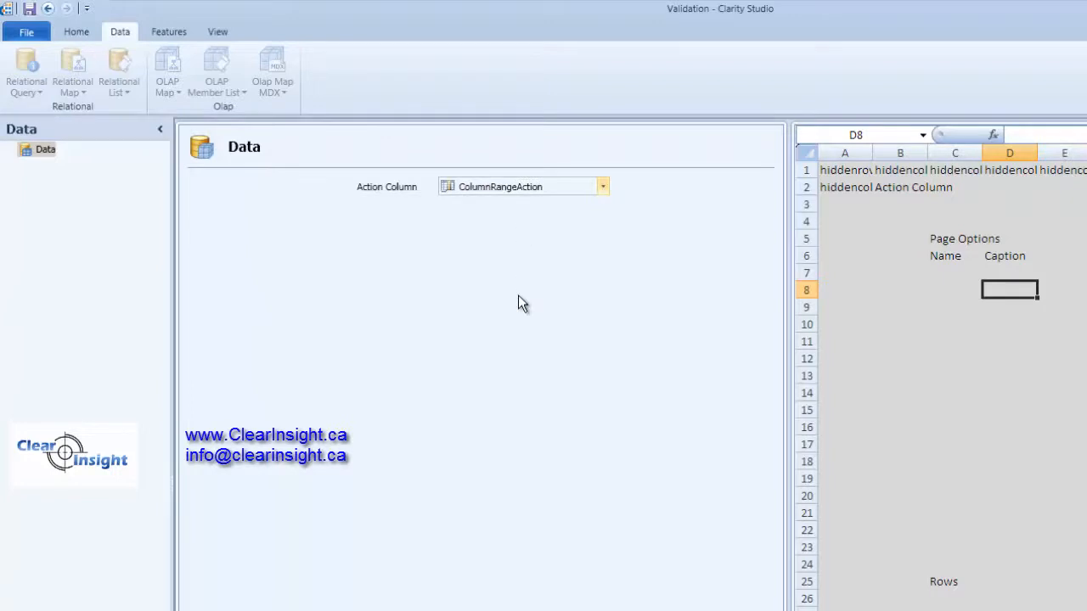
Add cube_1 as a data source and create an OLAP member list for its accounts dimension.
{"action": "right_click", "coordinate": [40, 152]}
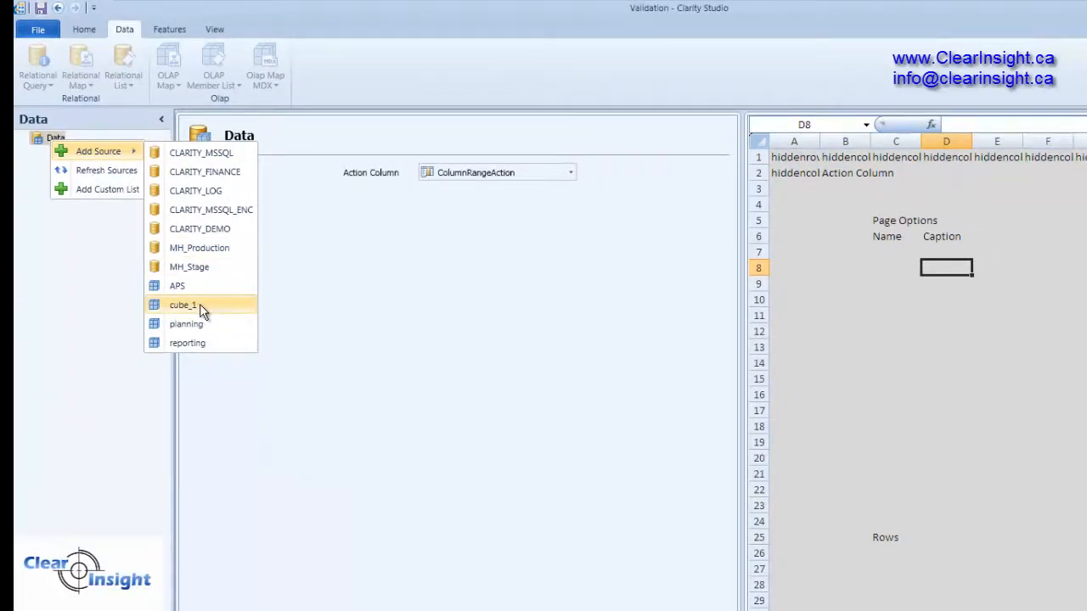
{"action": "left_click", "coordinate": [199, 304]}
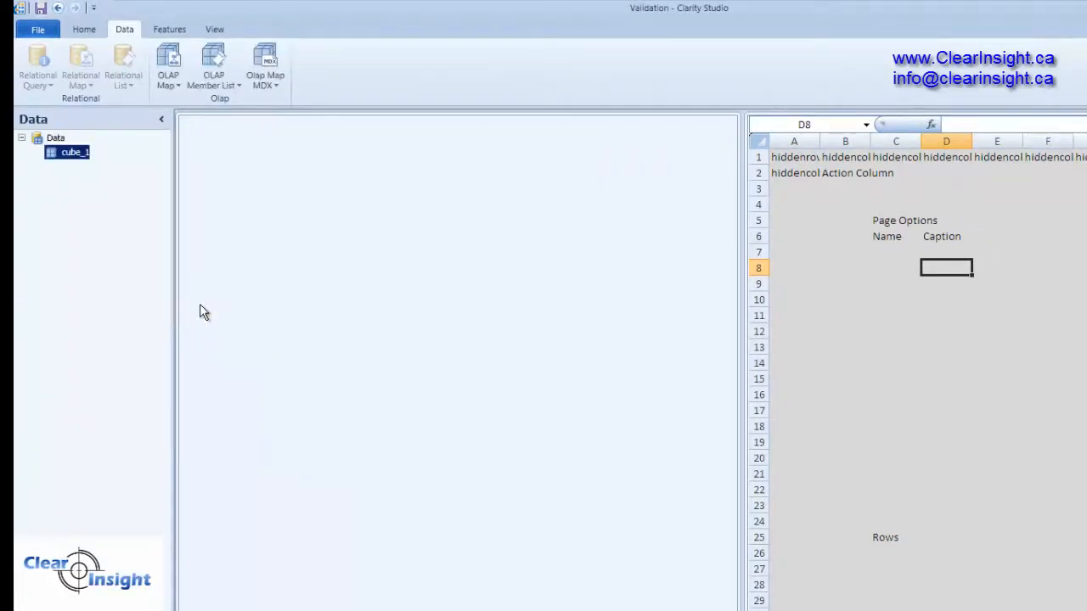
{"action": "right_click", "coordinate": [74, 153]}
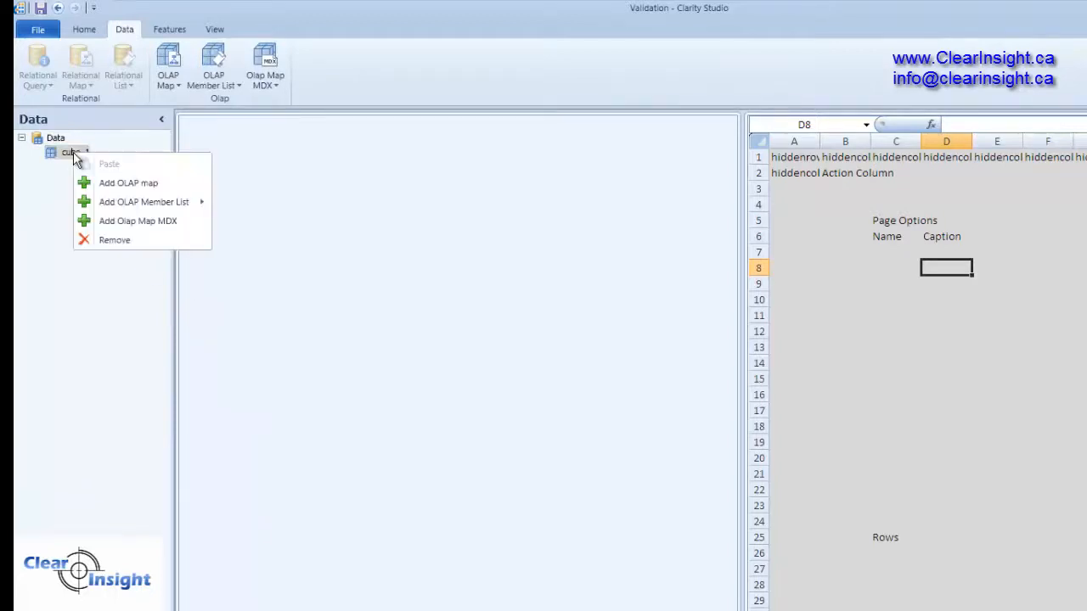
{"action": "mouse_move", "coordinate": [124, 203]}
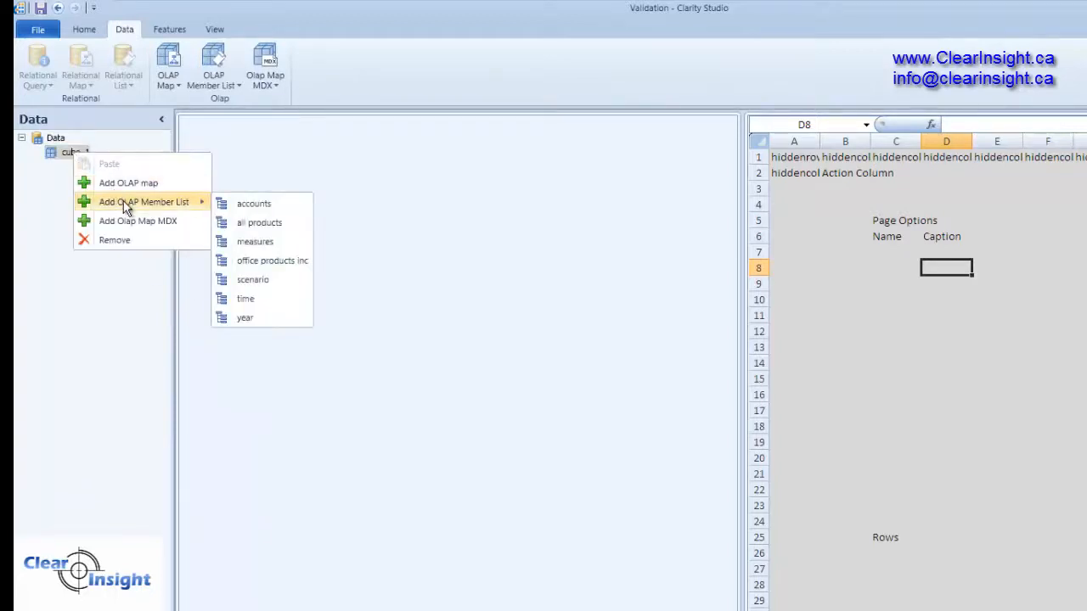
{"action": "left_click", "coordinate": [250, 207]}
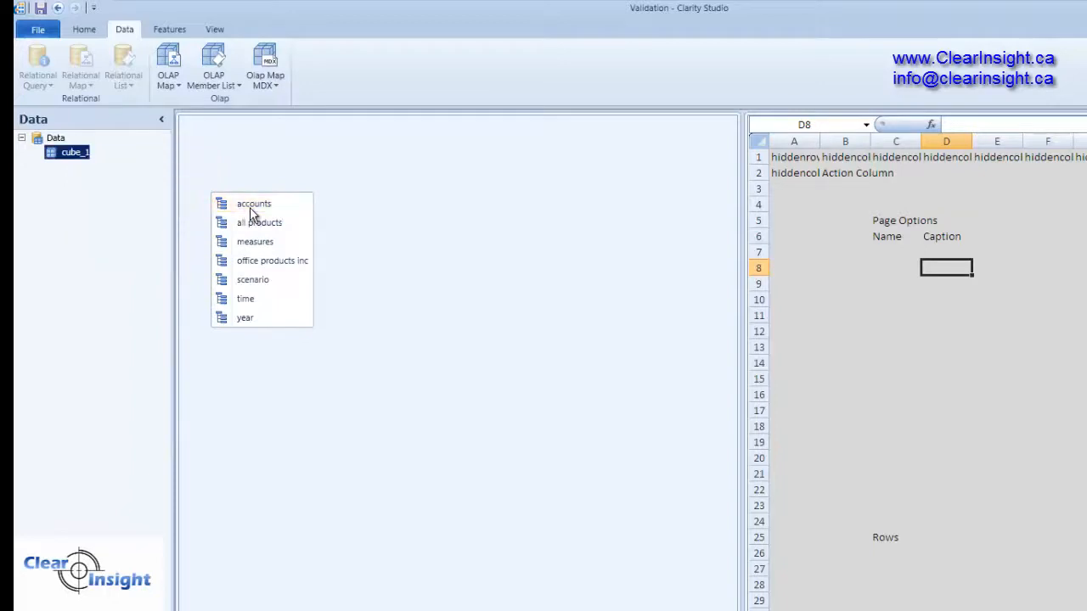
Name the accounts query OlapMemberListAccounts and add All Accounts to it using the IDescendants selection.
{"action": "left_click", "coordinate": [505, 173]}
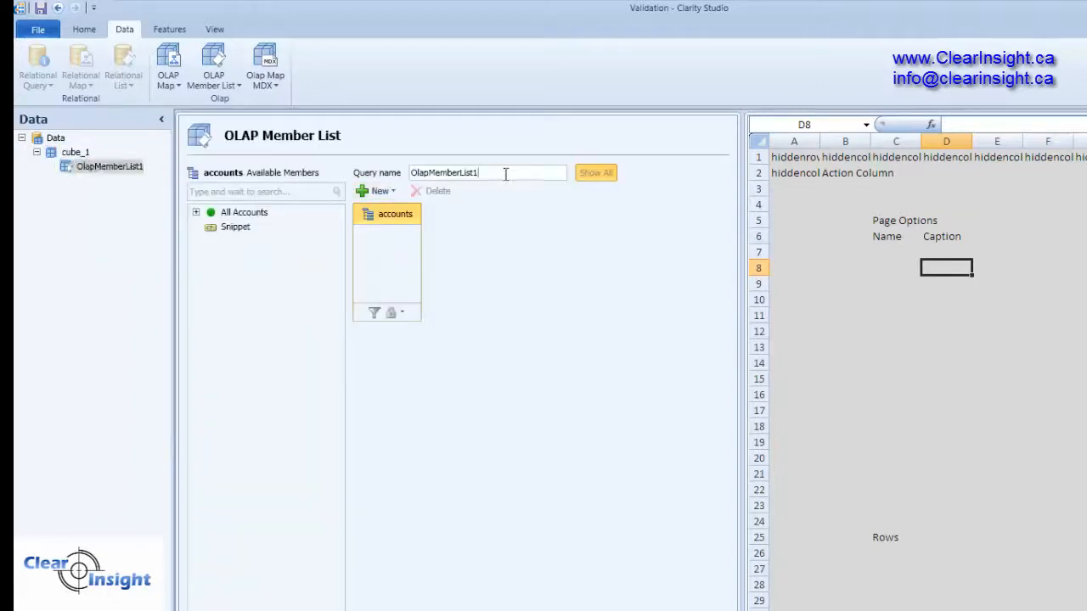
{"action": "key", "text": "BackSpace"}
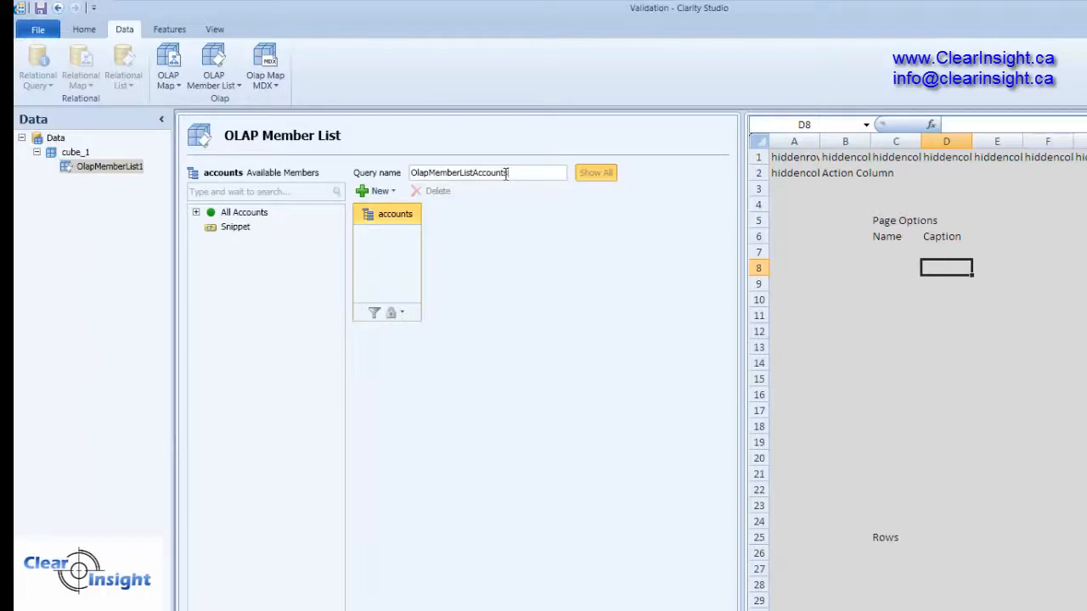
{"action": "left_click", "coordinate": [196, 212]}
{"action": "right_click", "coordinate": [232, 213]}
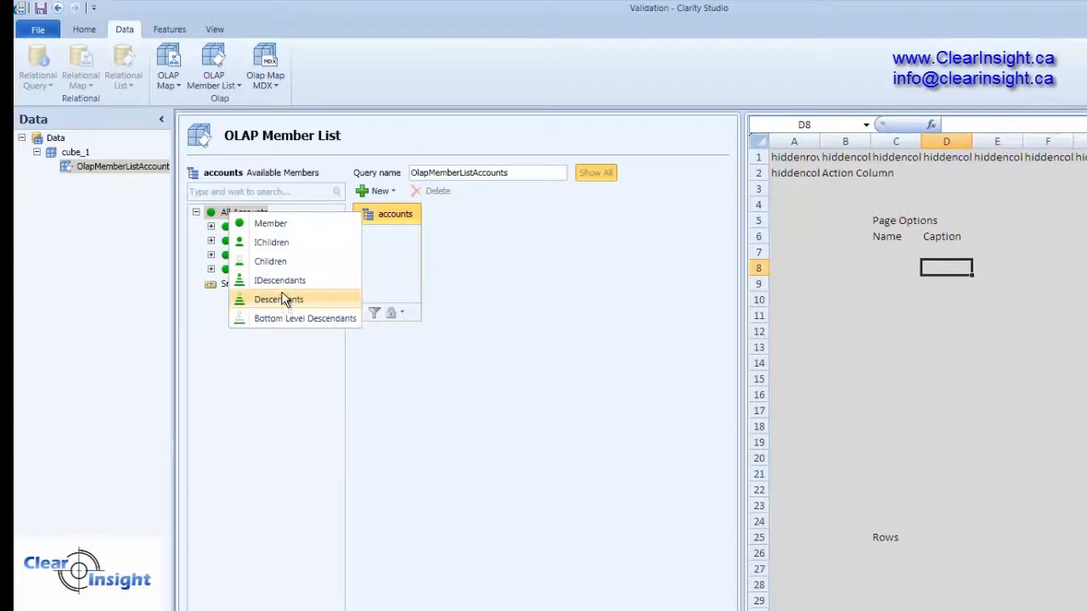
{"action": "left_click", "coordinate": [284, 284]}
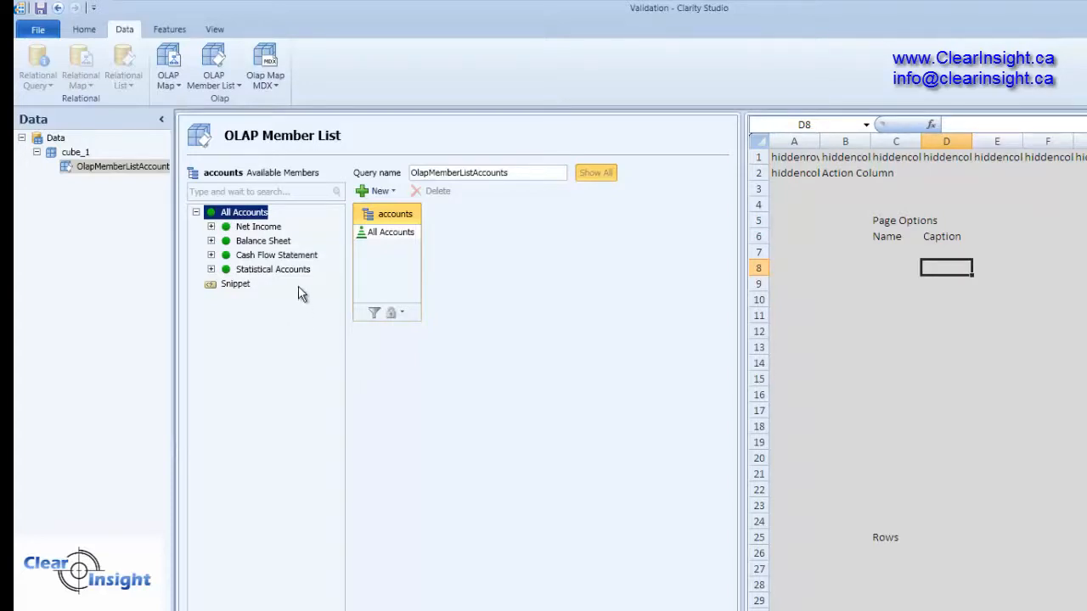
Add an OLAP member list for the all products dimension to cube_1, including the IDescendants of All Products.
{"action": "right_click", "coordinate": [67, 154]}
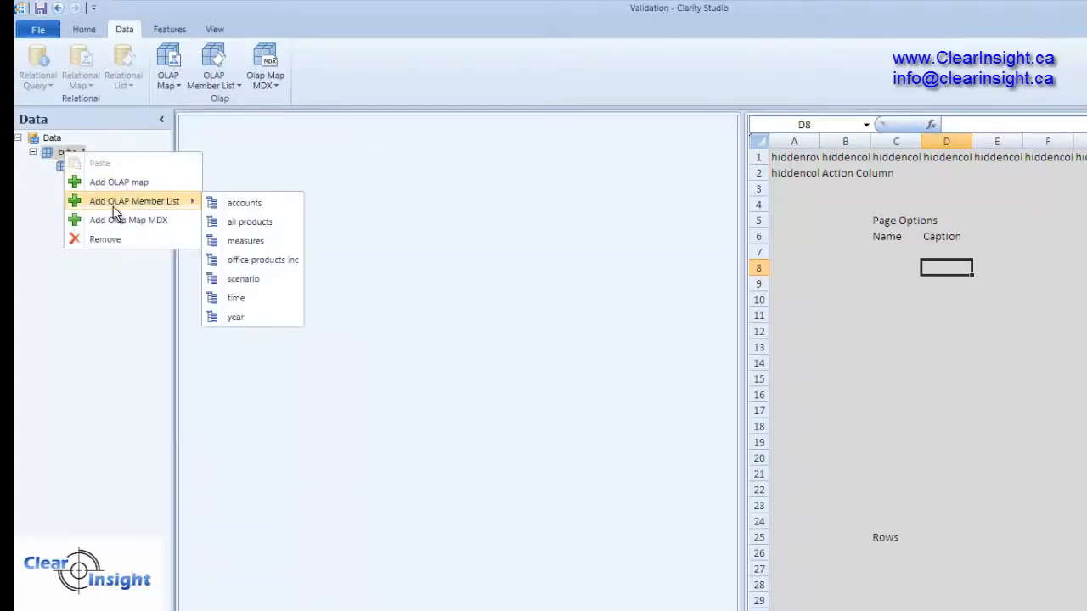
{"action": "left_click", "coordinate": [249, 226]}
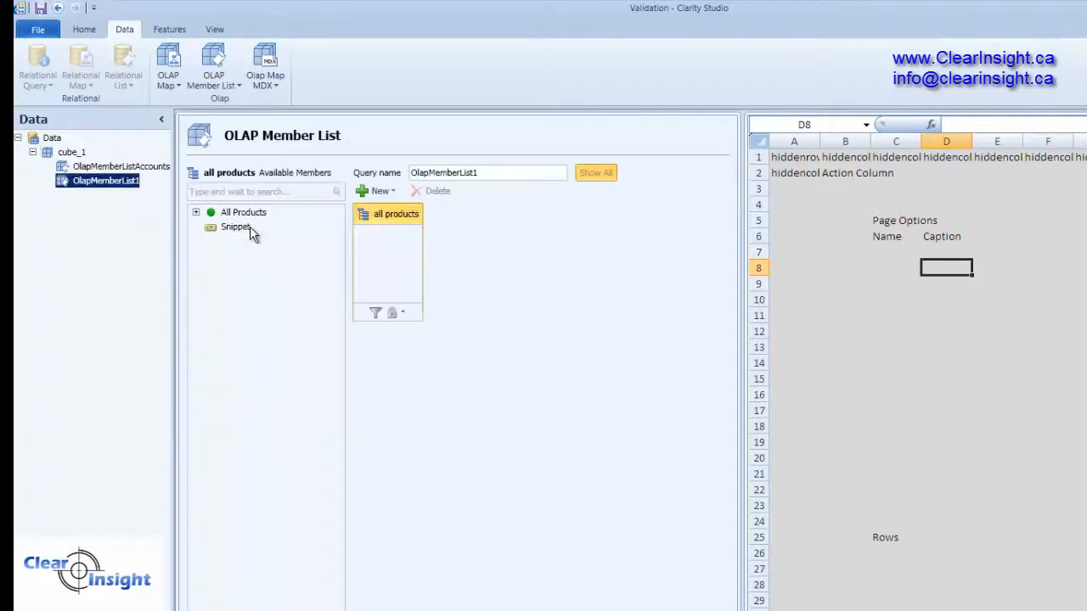
{"action": "right_click", "coordinate": [236, 215]}
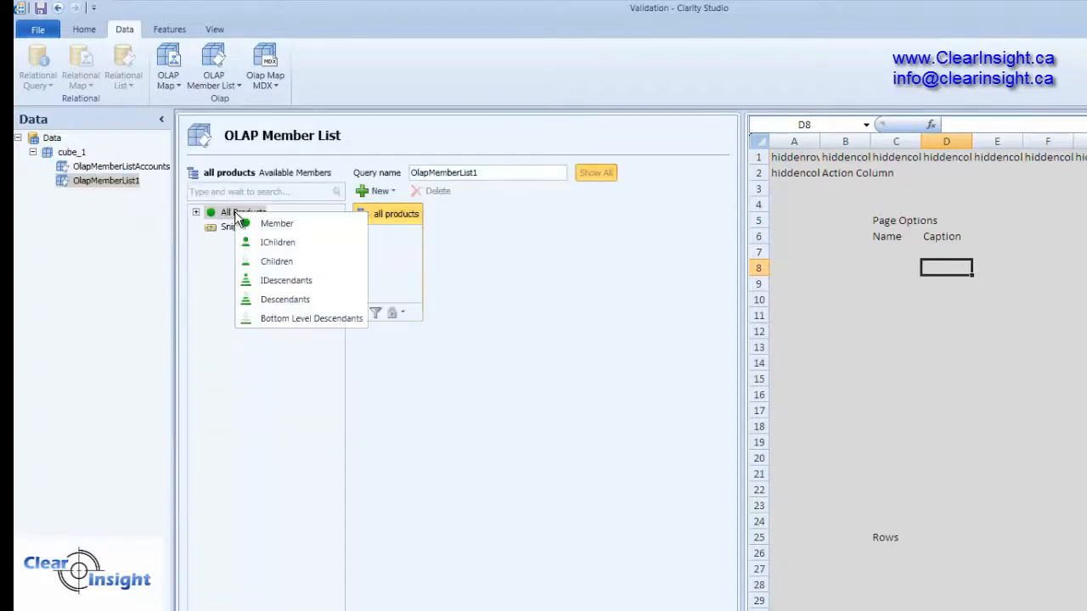
{"action": "left_click", "coordinate": [275, 280]}
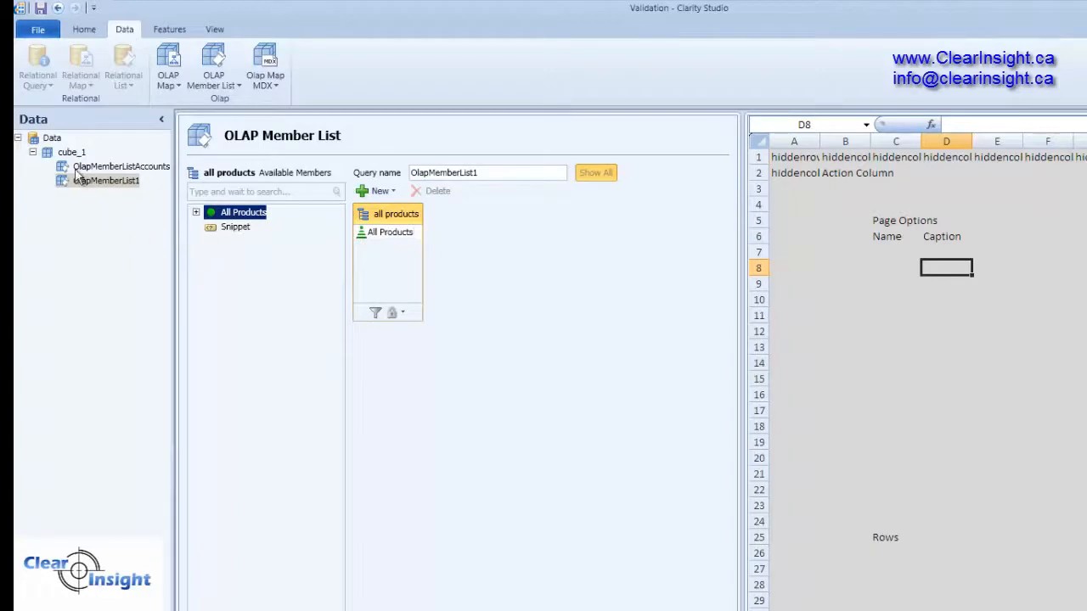
Rename the all products query to OlapMemberListAllProducts.
{"action": "left_click", "coordinate": [501, 172]}
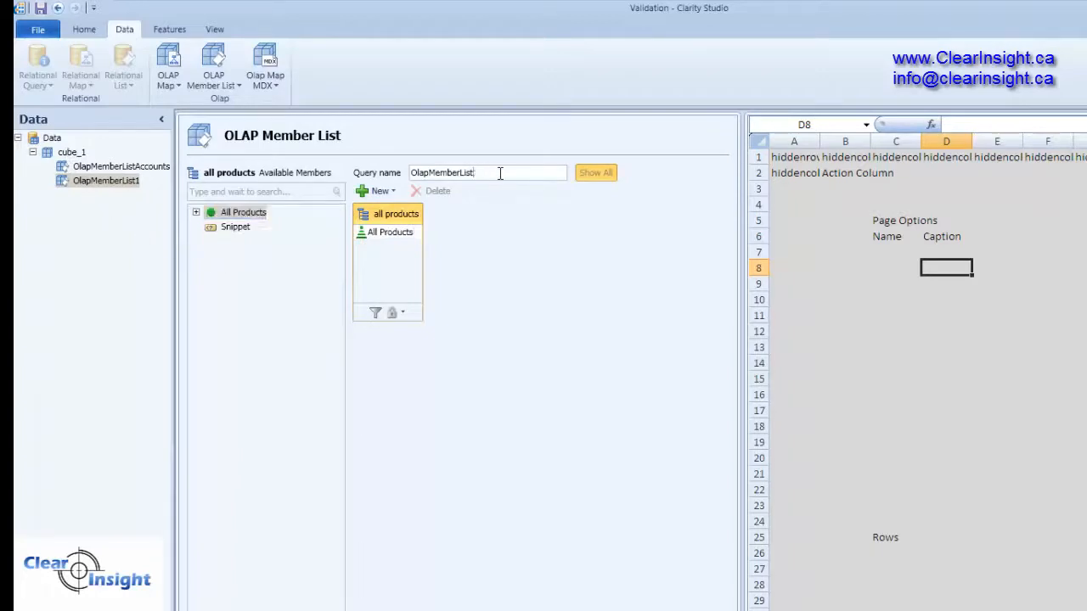
{"action": "type", "text": "Produc"}
{"action": "type", "text": "All"}
{"action": "left_click", "coordinate": [396, 235]}
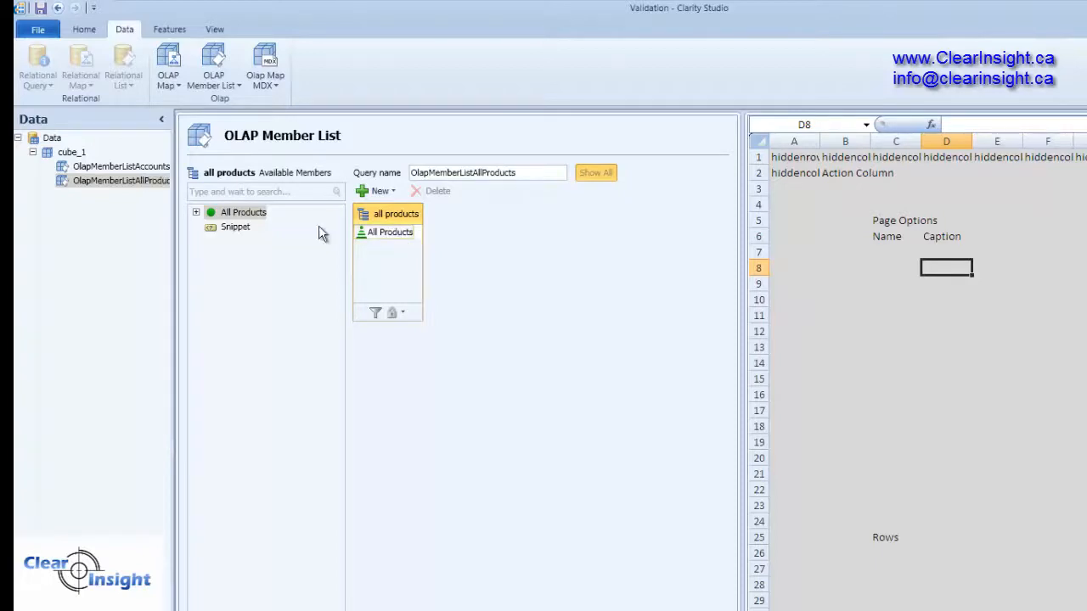
Add an OLAP member list for the measures dimension to cube_1, named OlapMemberListMeasures and containing the Amount member.
{"action": "left_click", "coordinate": [95, 169]}
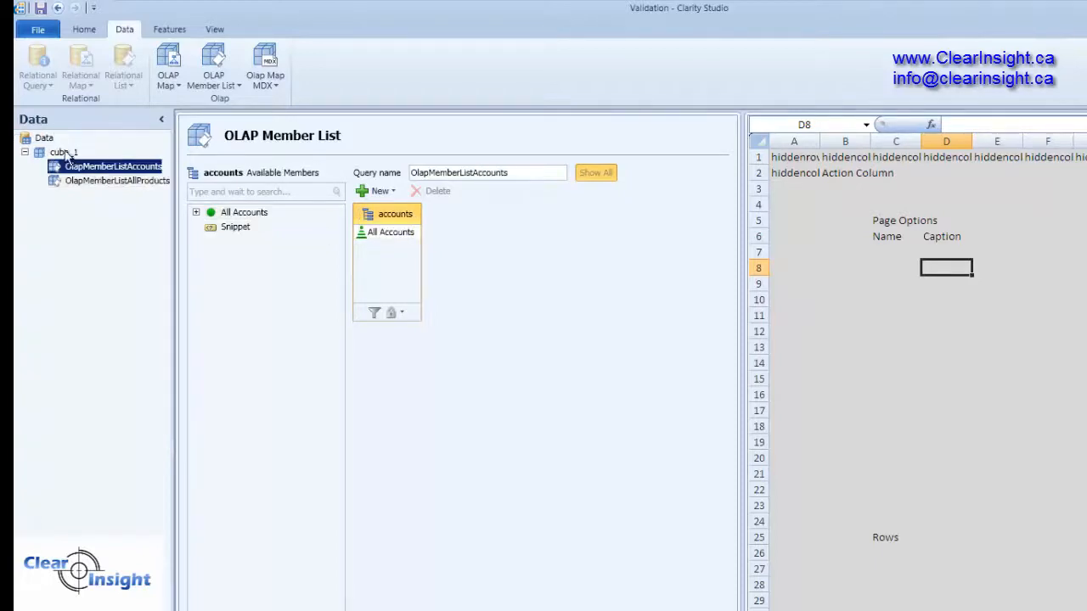
{"action": "left_click", "coordinate": [52, 154]}
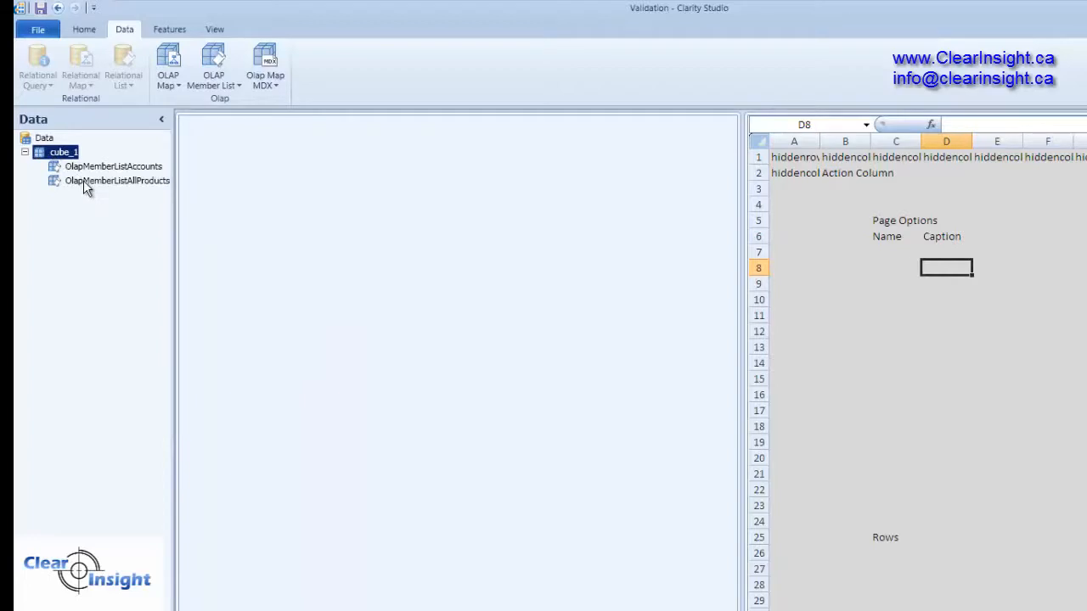
{"action": "right_click", "coordinate": [68, 162]}
{"action": "mouse_move", "coordinate": [138, 210]}
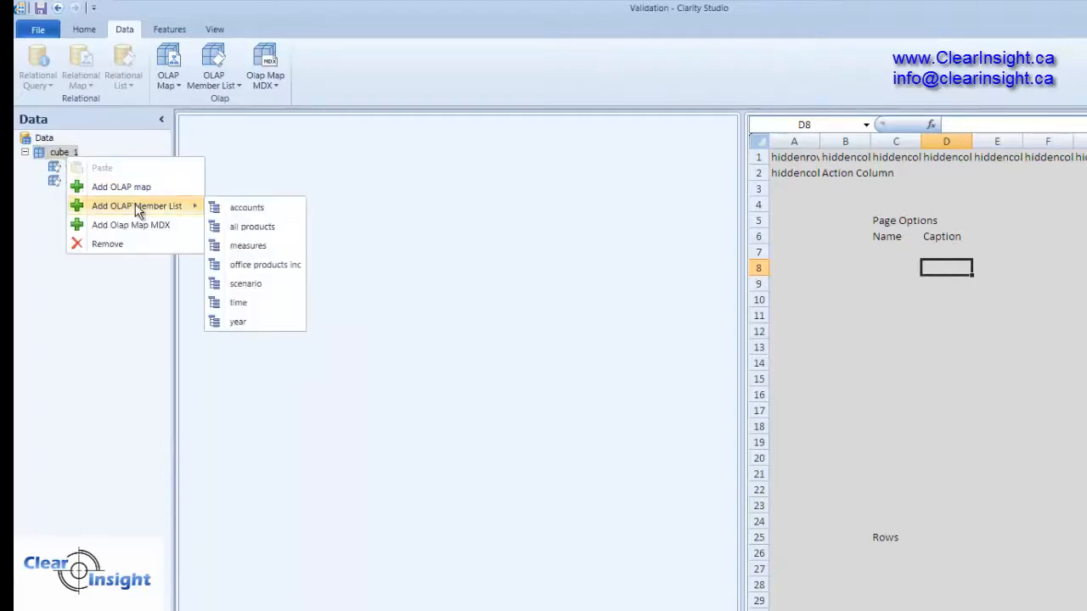
{"action": "left_click", "coordinate": [247, 246]}
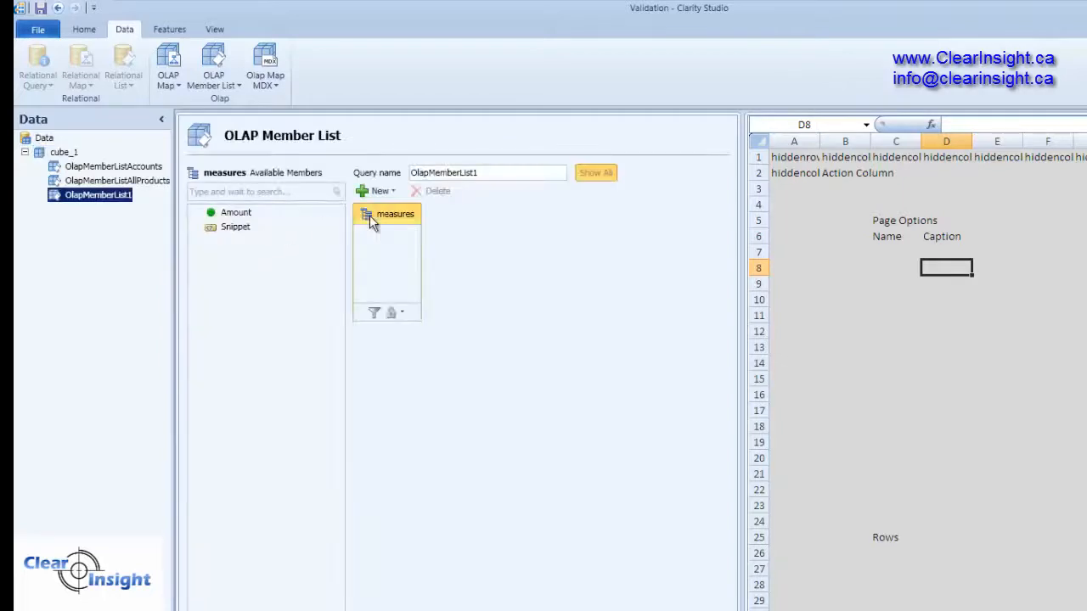
{"action": "left_click", "coordinate": [509, 172]}
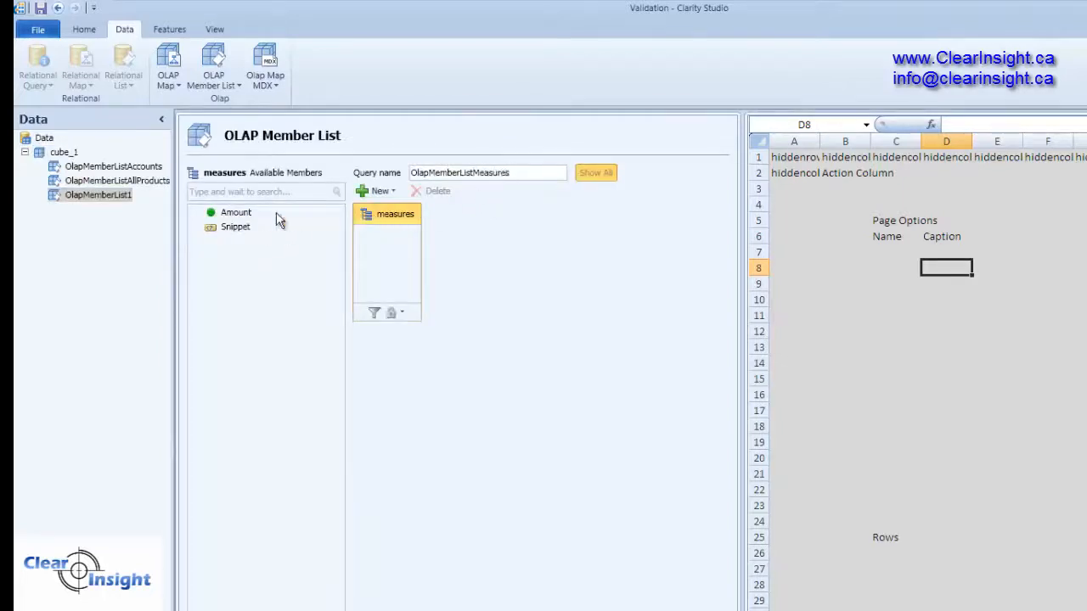
{"action": "double_click", "coordinate": [234, 213]}
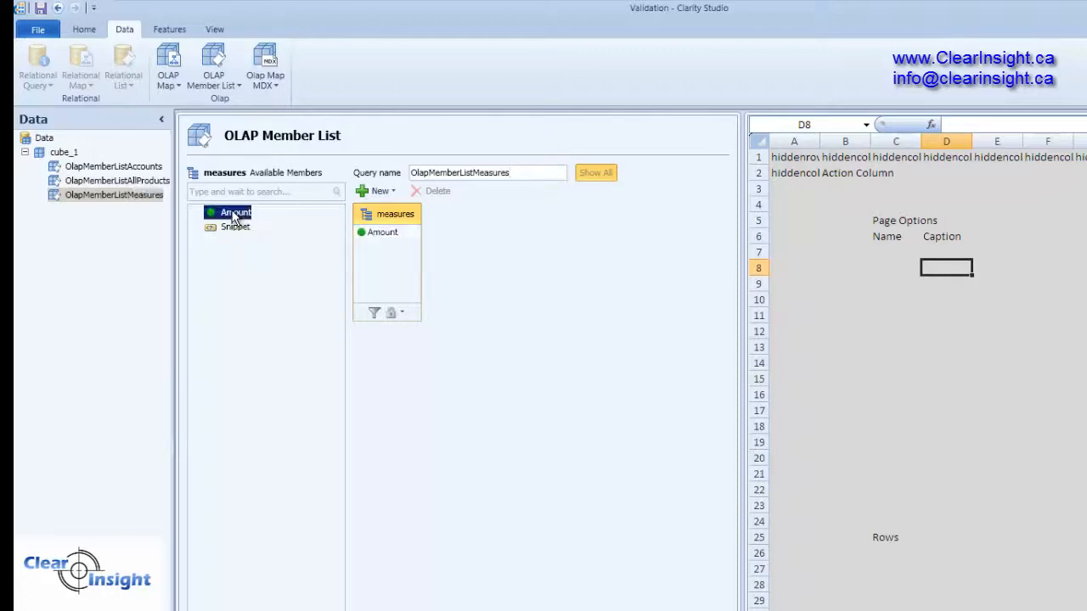
Add an OLAP member list for the office products inc dimension to cube_1.
{"action": "left_click", "coordinate": [60, 153]}
{"action": "right_click", "coordinate": [60, 153]}
{"action": "mouse_move", "coordinate": [119, 198]}
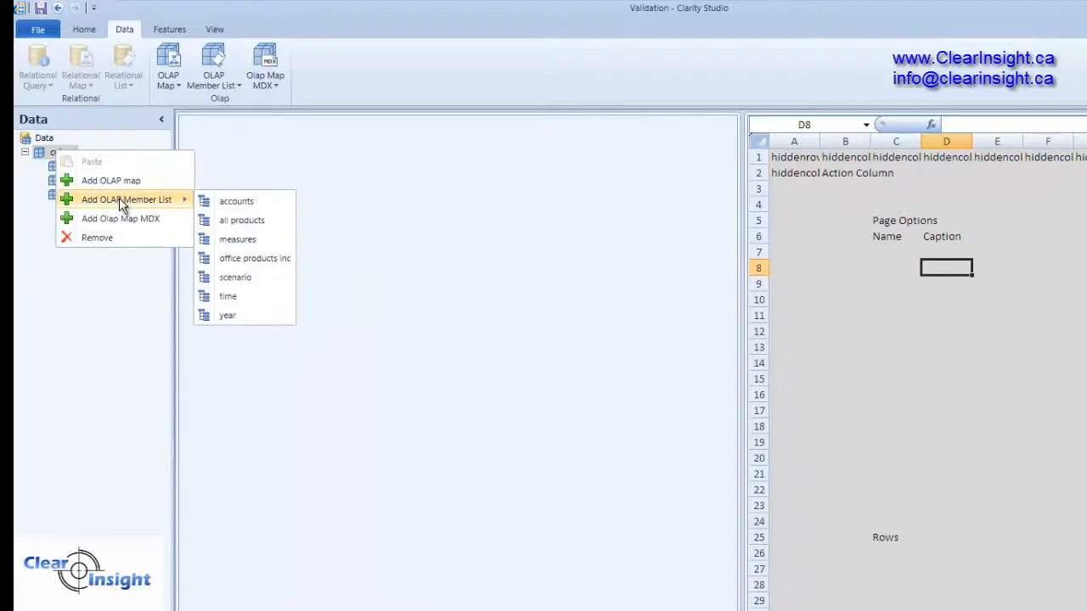
{"action": "left_click", "coordinate": [261, 259]}
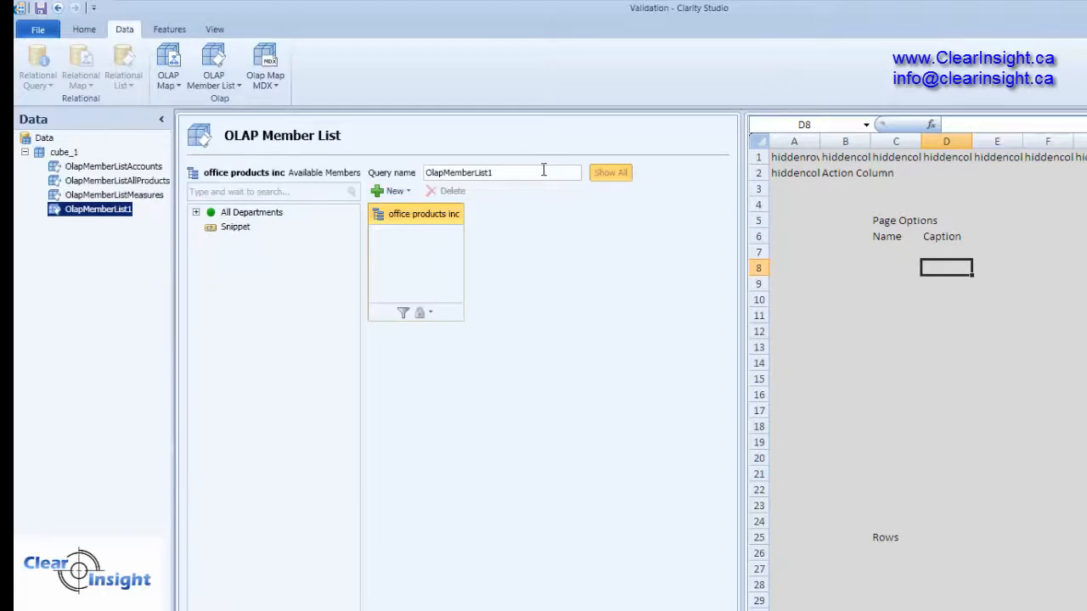
Rename the office products inc query to OlapMemberListOfficeProductsInc and include the IDescendants of All Departments.
{"action": "left_click", "coordinate": [543, 170]}
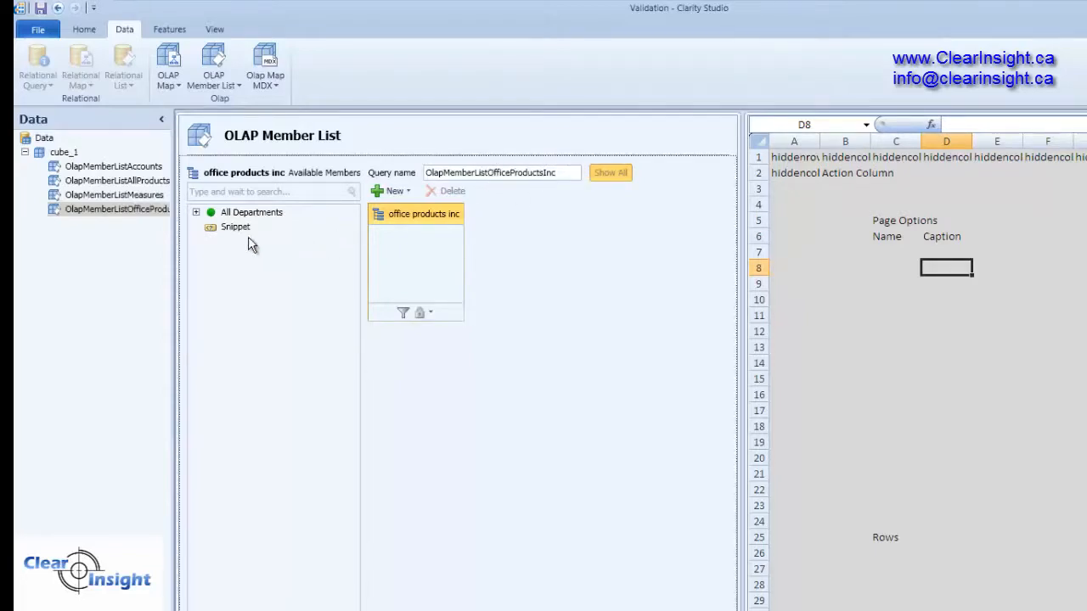
{"action": "left_click", "coordinate": [220, 214]}
{"action": "left_click", "coordinate": [196, 212]}
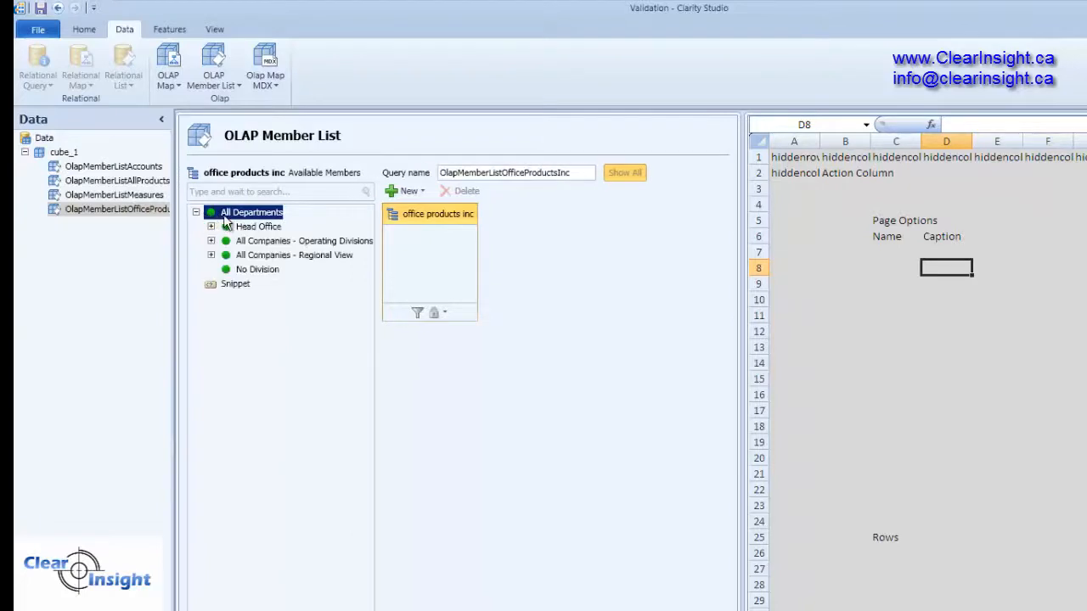
{"action": "right_click", "coordinate": [232, 212]}
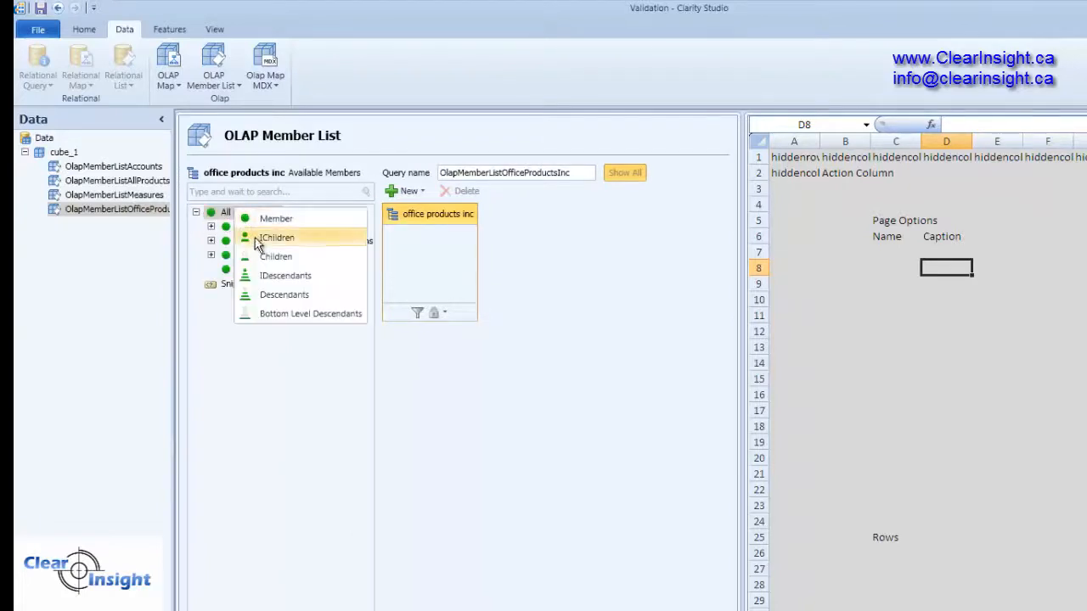
{"action": "left_click", "coordinate": [290, 279]}
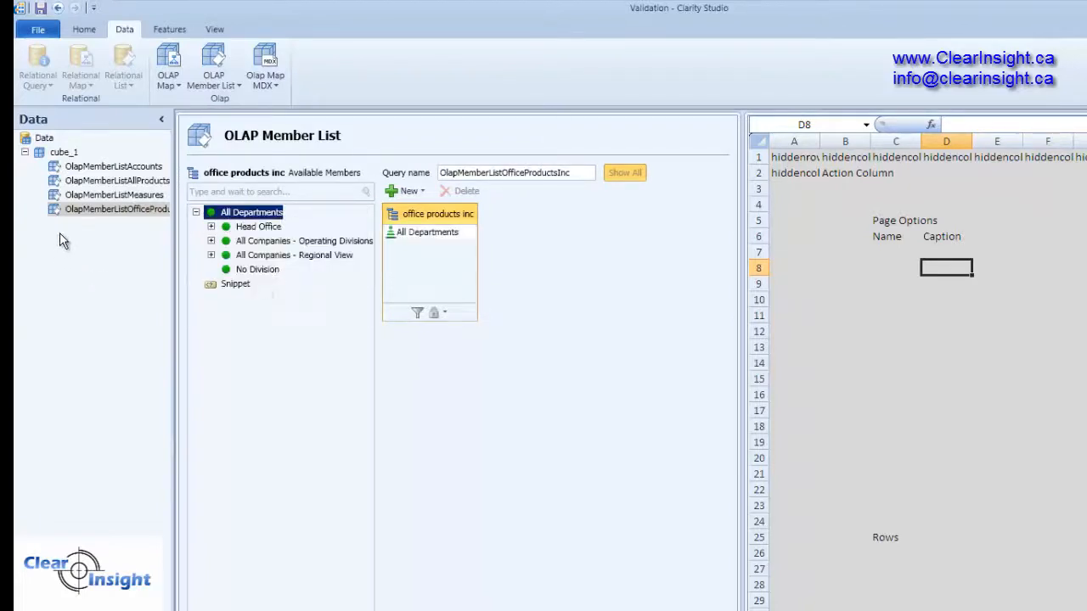
Add an OLAP member list for the scenario dimension to cube_1, named OlapMemberListScenario and containing the Bottom Level Descendants of All Scenario.
{"action": "right_click", "coordinate": [51, 152]}
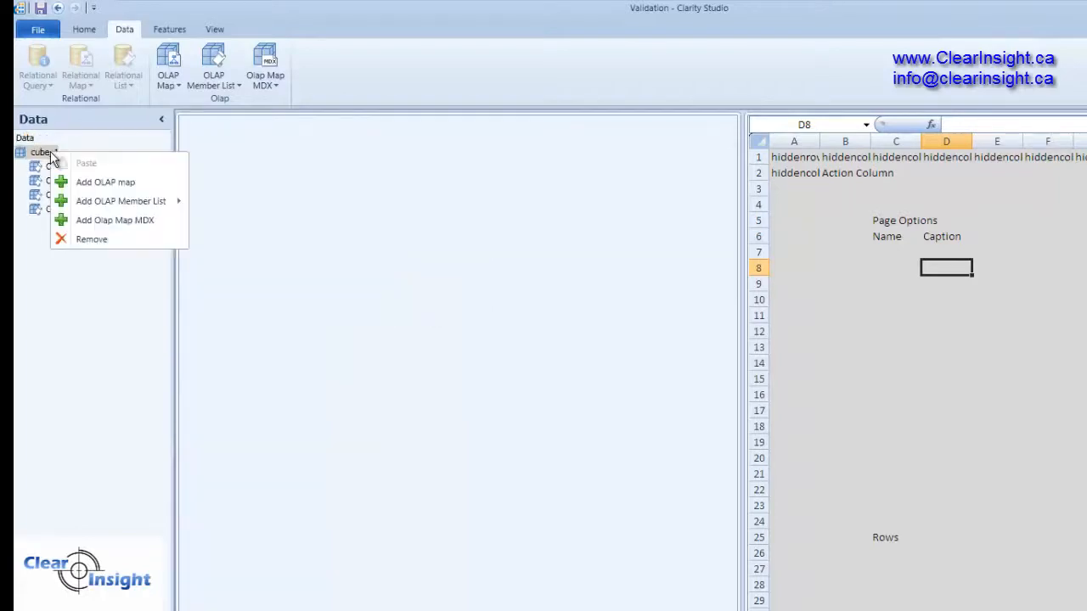
{"action": "mouse_move", "coordinate": [107, 203]}
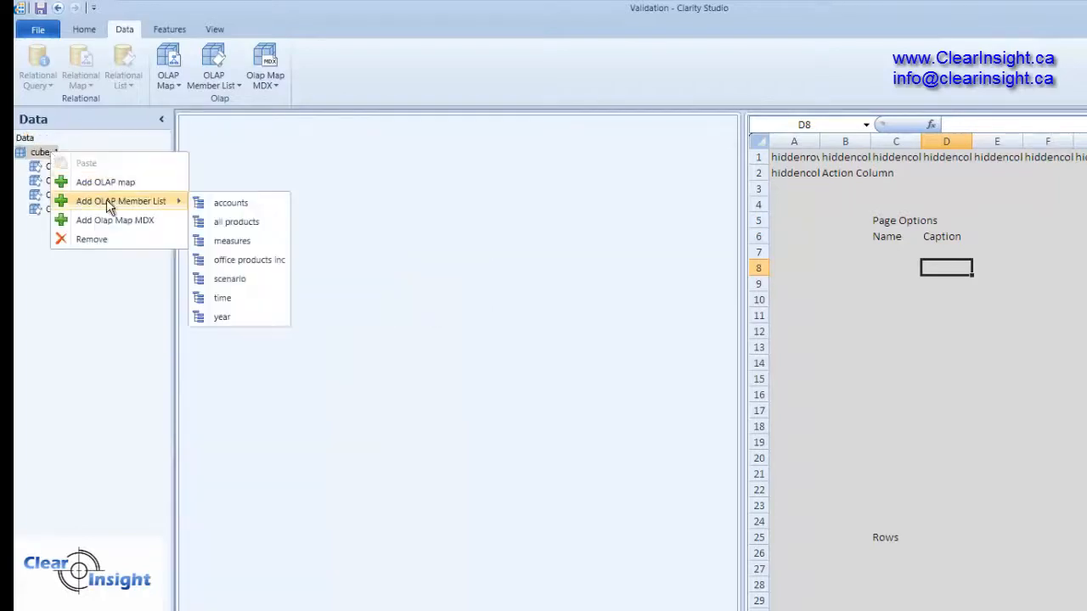
{"action": "left_click", "coordinate": [223, 280]}
{"action": "left_click", "coordinate": [512, 172]}
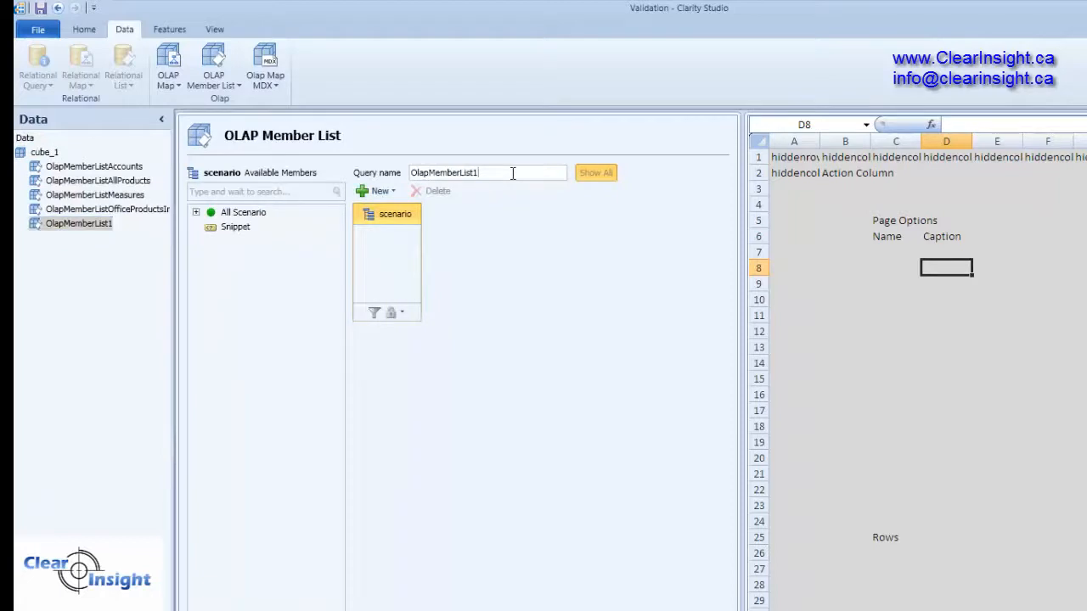
{"action": "type", "text": "Scenario"}
{"action": "left_click", "coordinate": [197, 213]}
{"action": "right_click", "coordinate": [225, 213]}
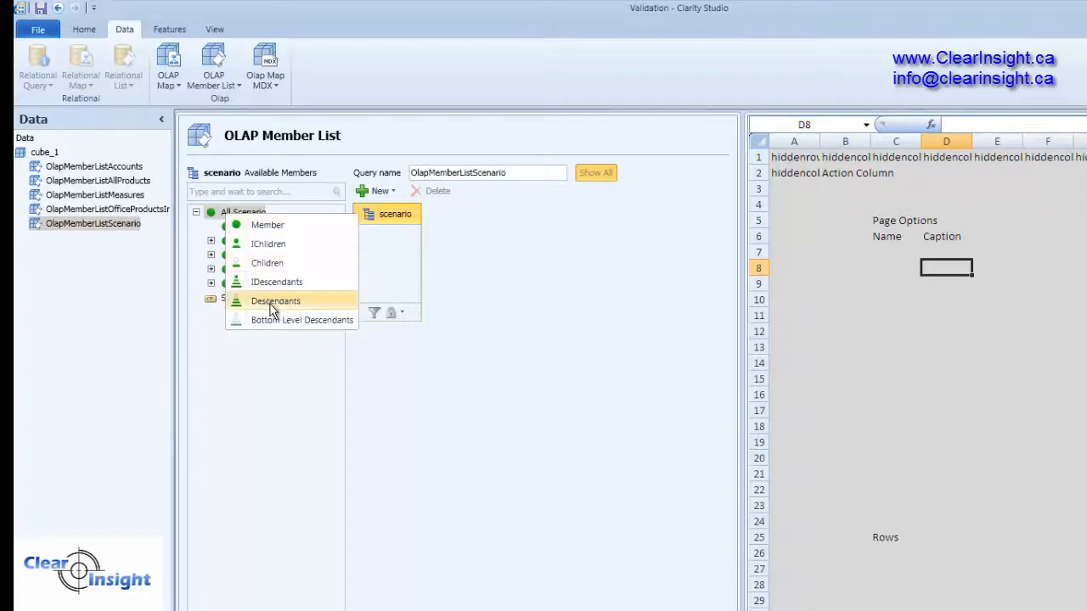
{"action": "left_click", "coordinate": [285, 320]}
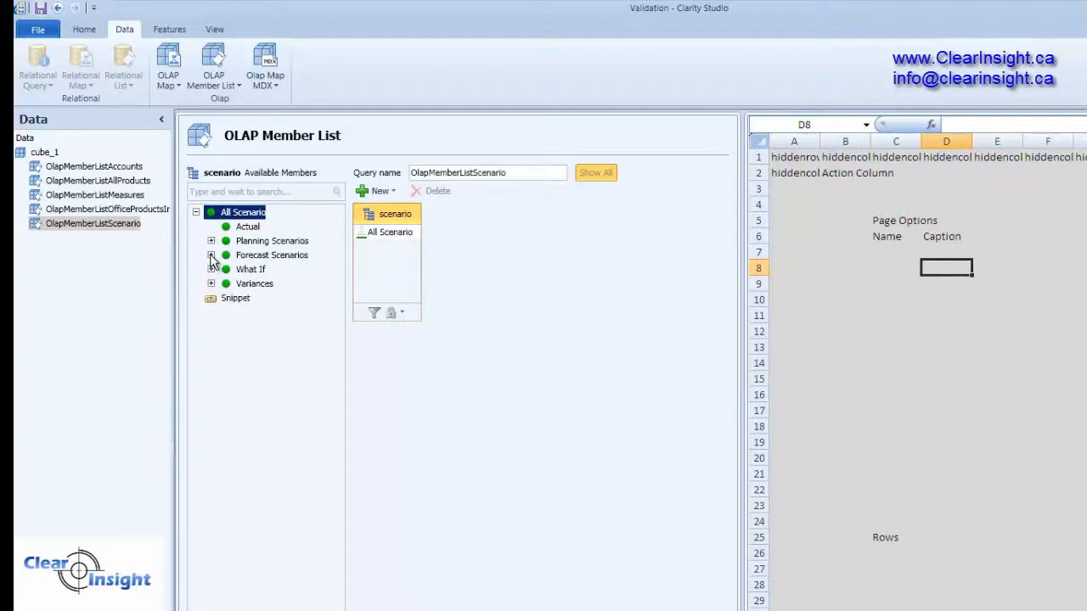
Add an OLAP member list for the time dimension to cube_1, named OlapMemberListTime.
{"action": "right_click", "coordinate": [43, 154]}
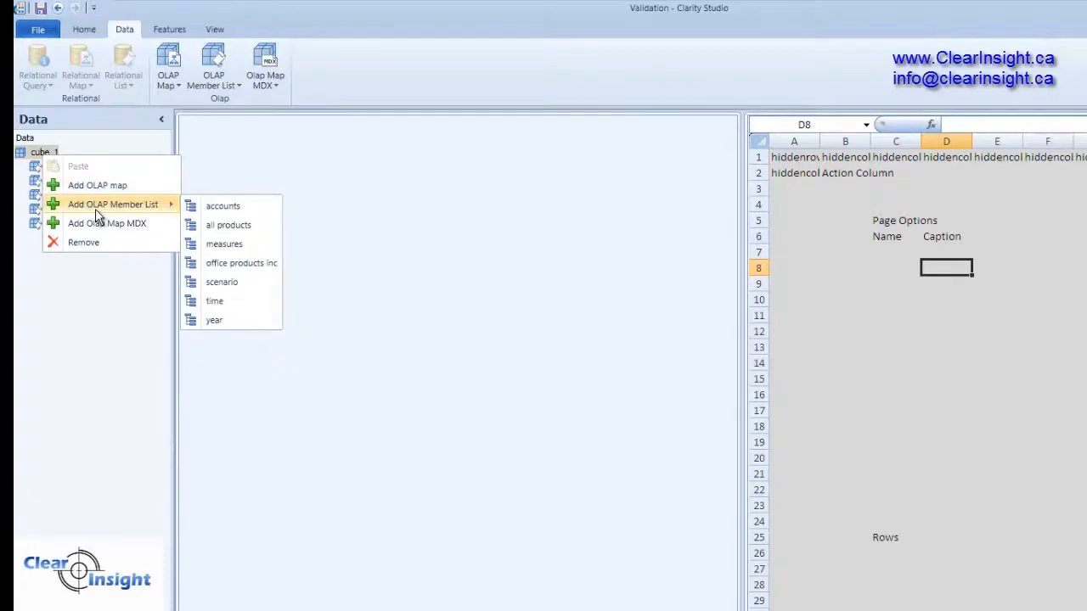
{"action": "mouse_move", "coordinate": [130, 208]}
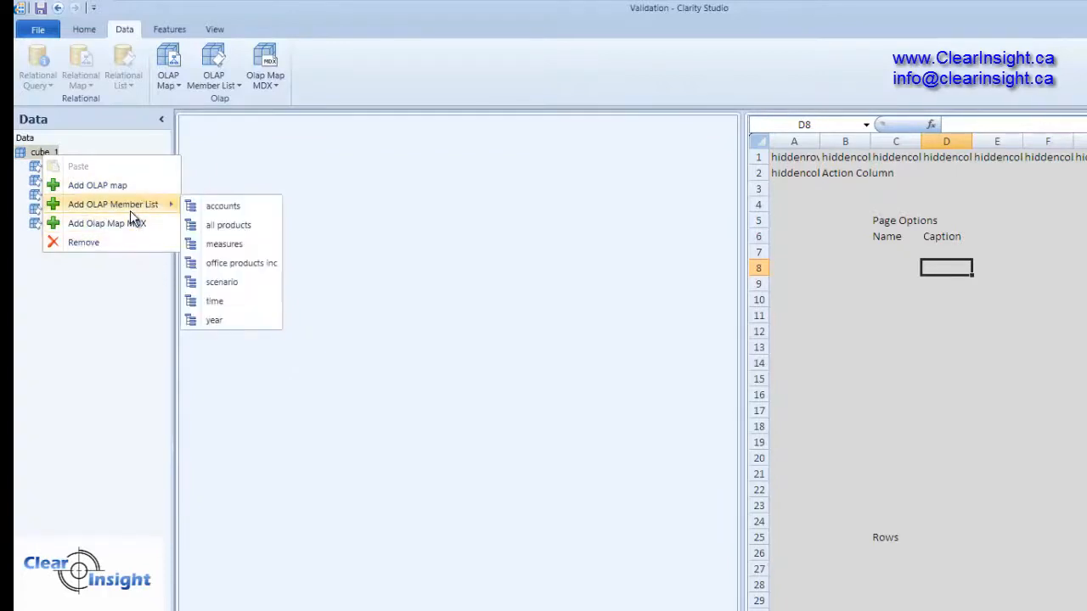
{"action": "left_click", "coordinate": [227, 300]}
{"action": "left_click", "coordinate": [502, 173]}
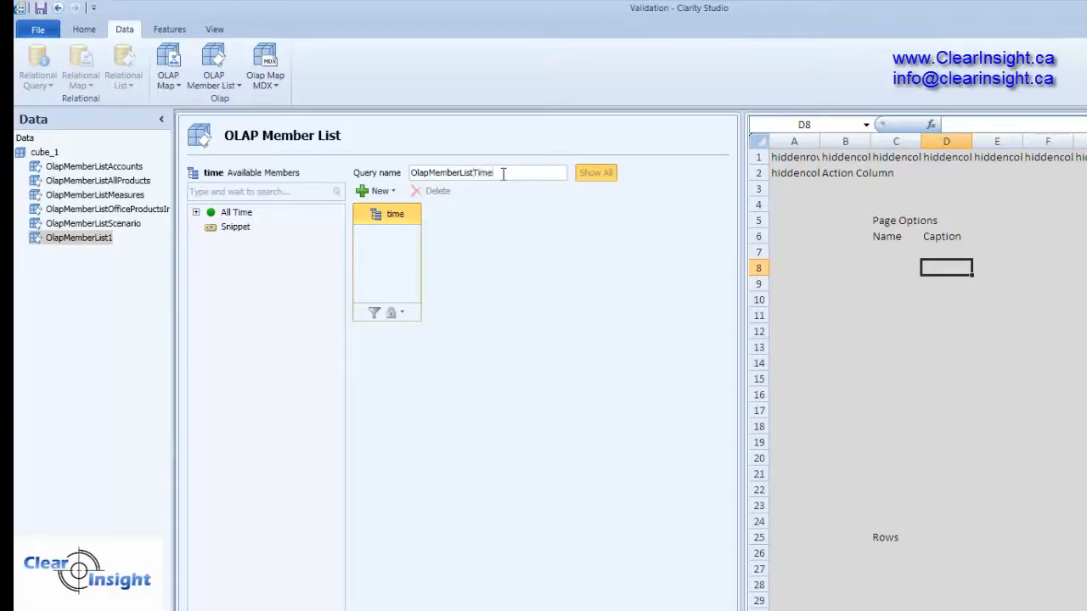
Include the IDescendants of Full Year in the time member list.
{"action": "left_click", "coordinate": [196, 213]}
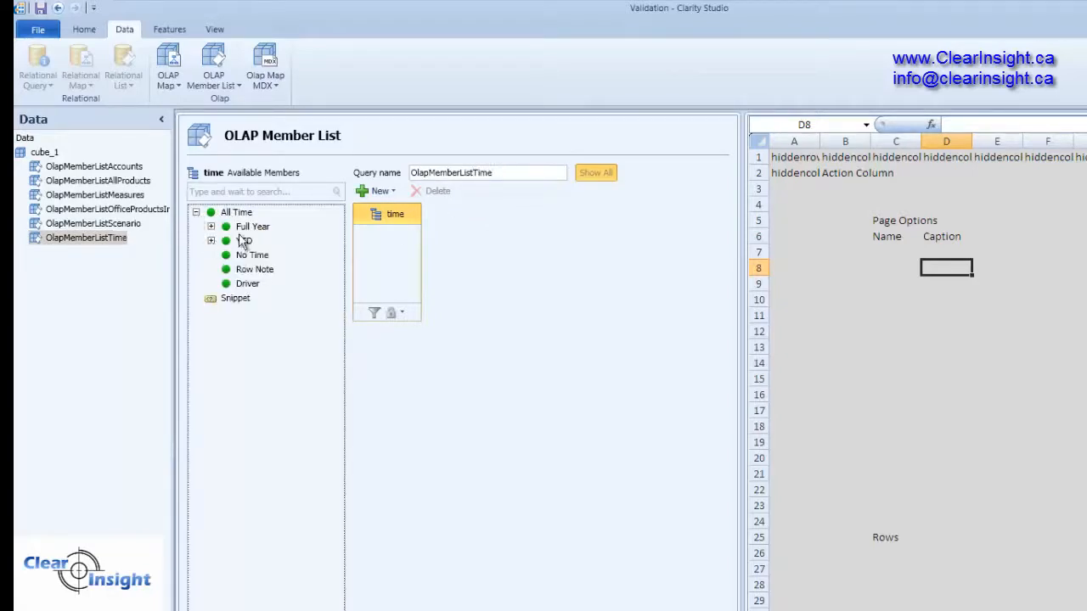
{"action": "left_click", "coordinate": [211, 227]}
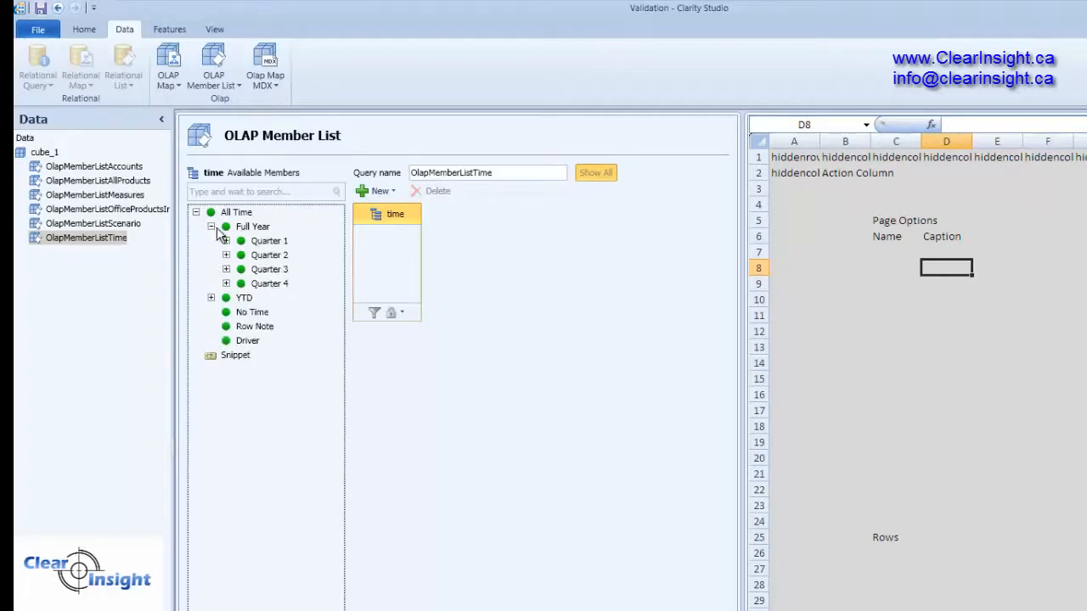
{"action": "left_click", "coordinate": [237, 229]}
{"action": "right_click", "coordinate": [254, 228]}
{"action": "left_click", "coordinate": [303, 295]}
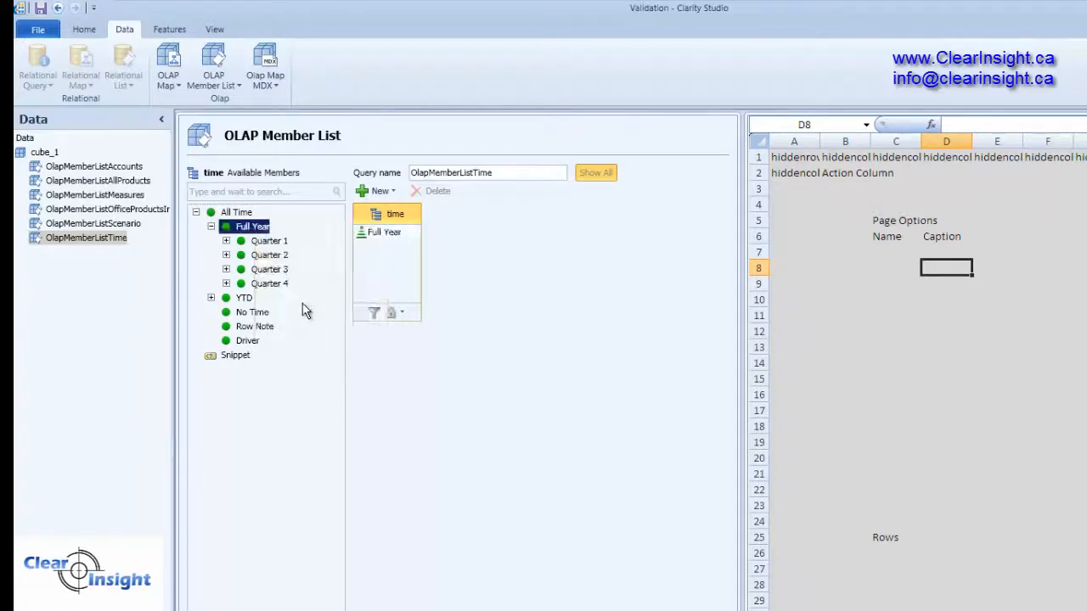
{"action": "left_click", "coordinate": [211, 298]}
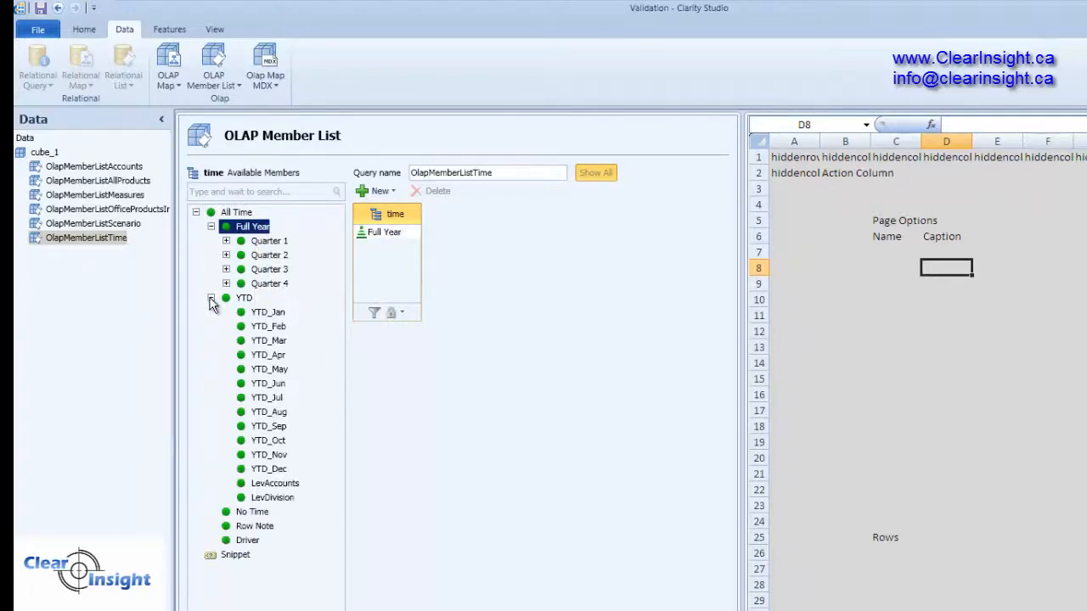
{"action": "left_click", "coordinate": [210, 298]}
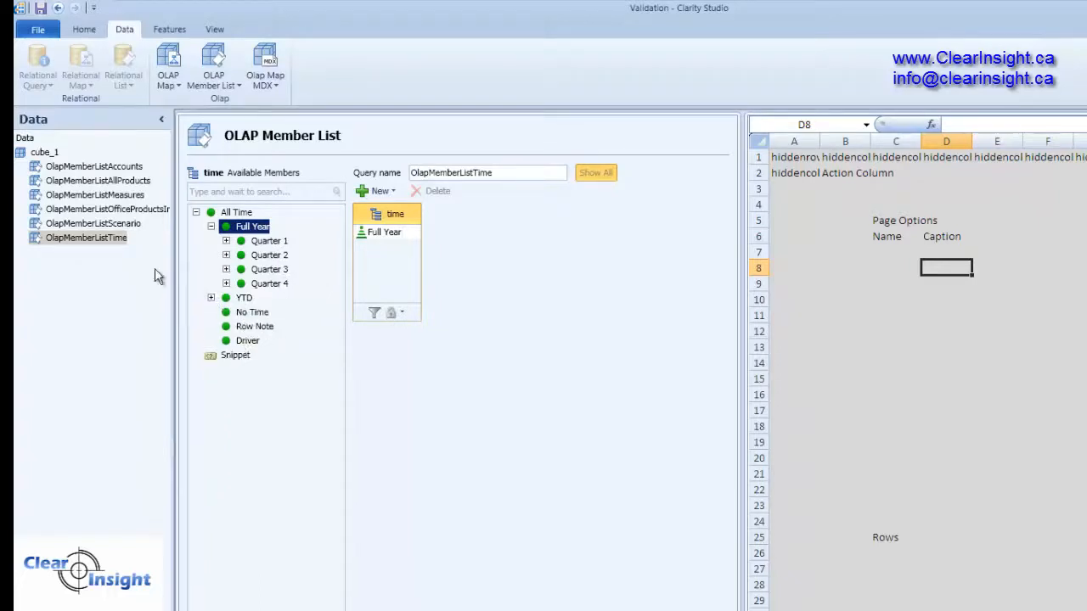
Add an OLAP member list for the year dimension to cube_1, named OlapMemberListYear.
{"action": "right_click", "coordinate": [43, 156]}
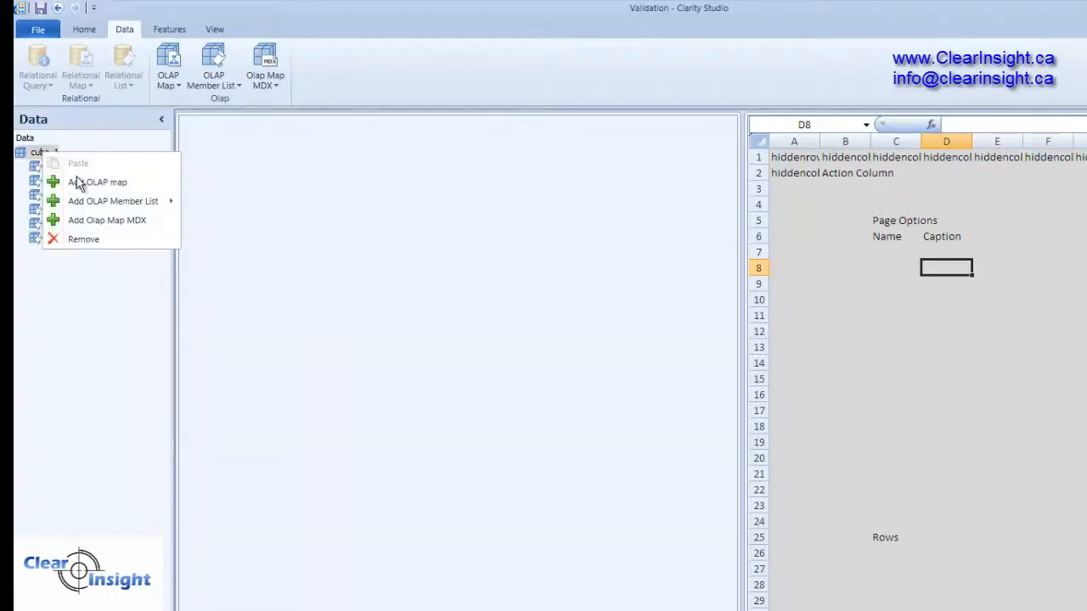
{"action": "mouse_move", "coordinate": [90, 201]}
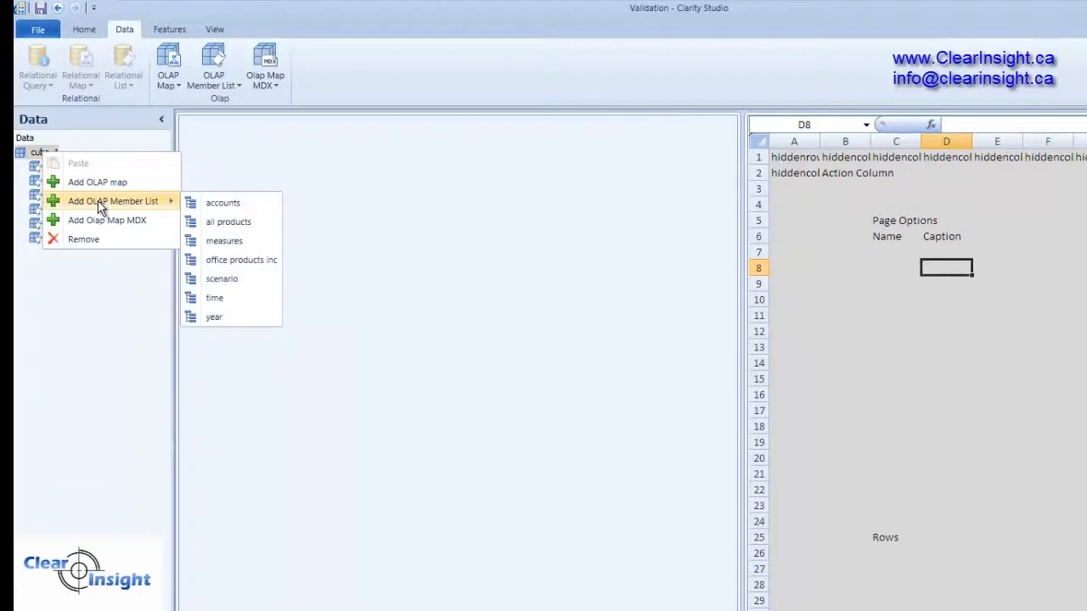
{"action": "left_click", "coordinate": [234, 318]}
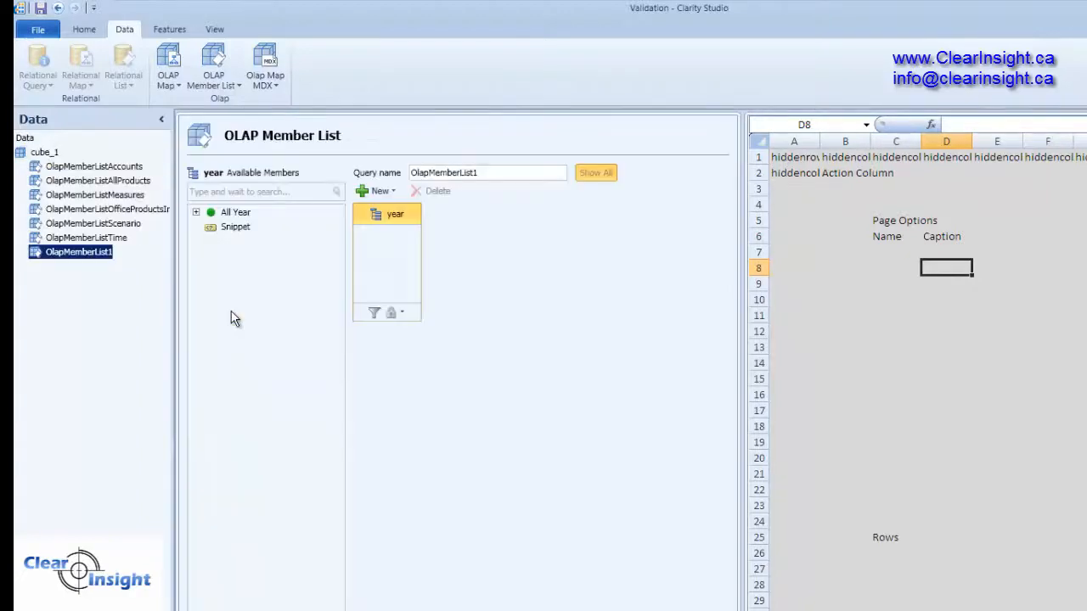
{"action": "left_click", "coordinate": [501, 172]}
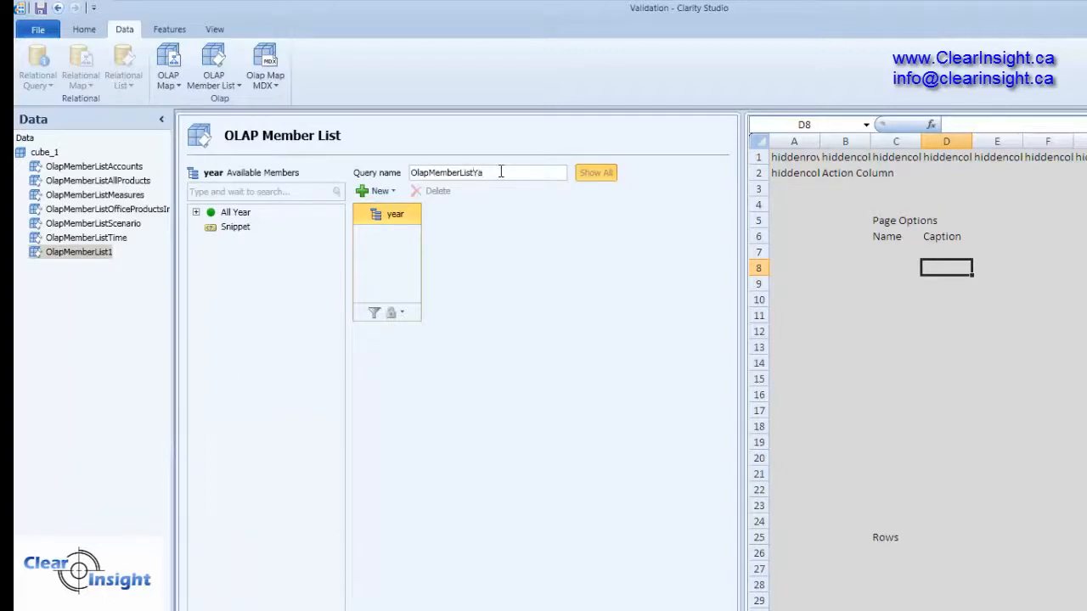
{"action": "type", "text": "Year"}
{"action": "left_click", "coordinate": [288, 261]}
Include the Bottom Level Descendants of All Year in the year member list.
{"action": "left_click", "coordinate": [196, 212]}
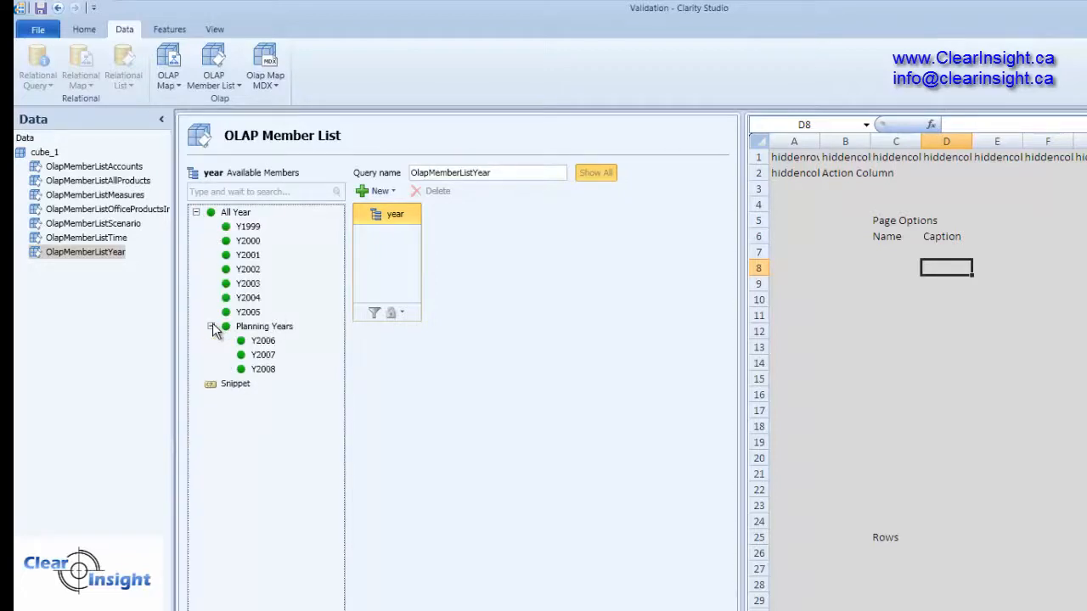
{"action": "left_click", "coordinate": [212, 327]}
{"action": "left_click", "coordinate": [234, 212]}
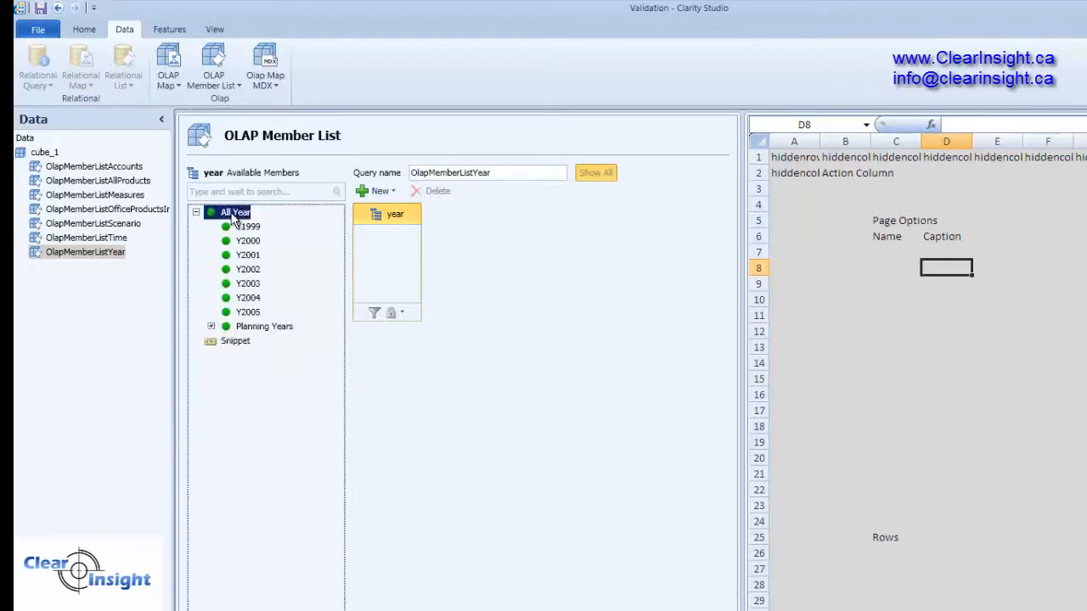
{"action": "right_click", "coordinate": [234, 213]}
{"action": "left_click", "coordinate": [286, 321]}
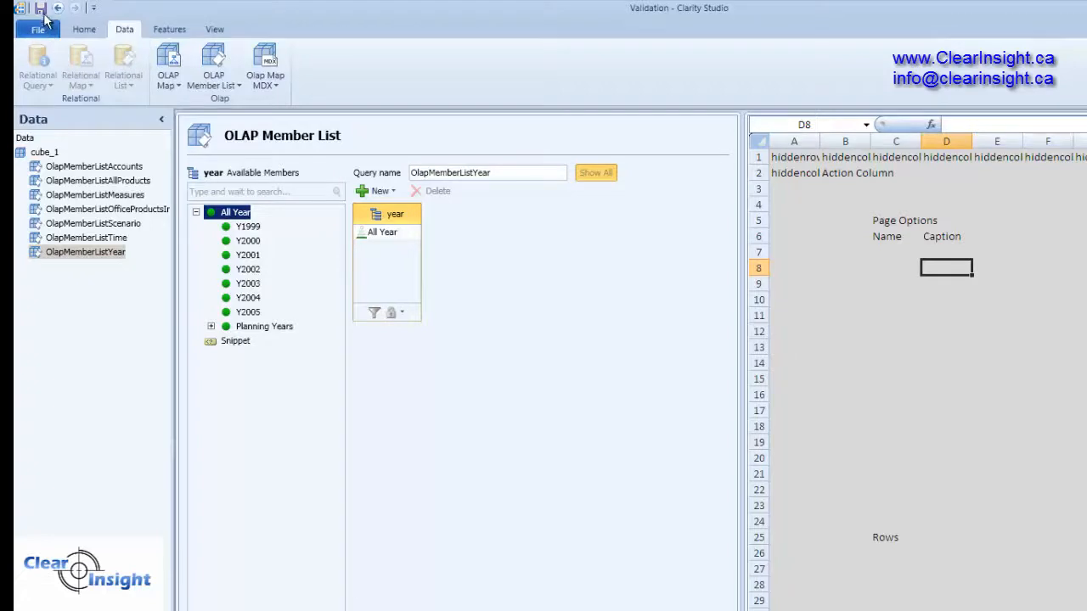
Save the Validation document and open the Validation report in Clarity 7 in Internet Explorer.
{"action": "left_click", "coordinate": [41, 9]}
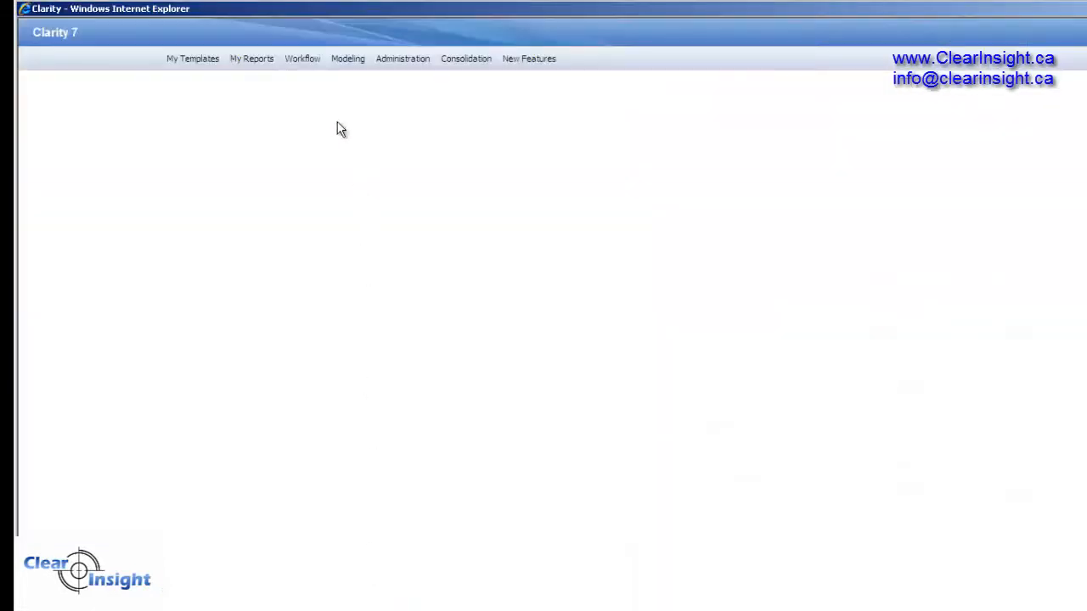
{"action": "left_click", "coordinate": [252, 59]}
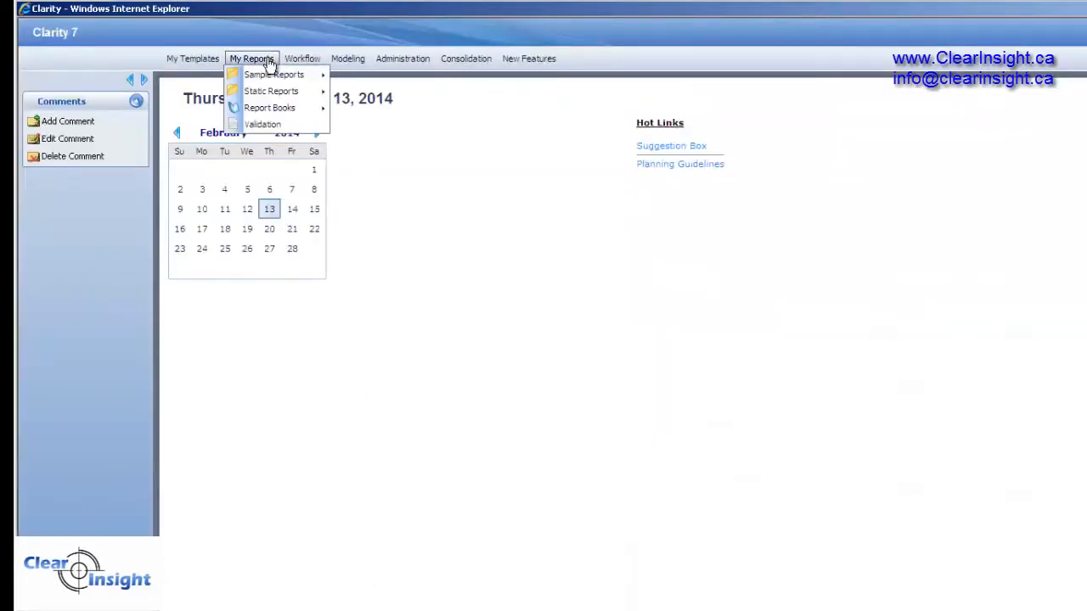
{"action": "left_click", "coordinate": [269, 124]}
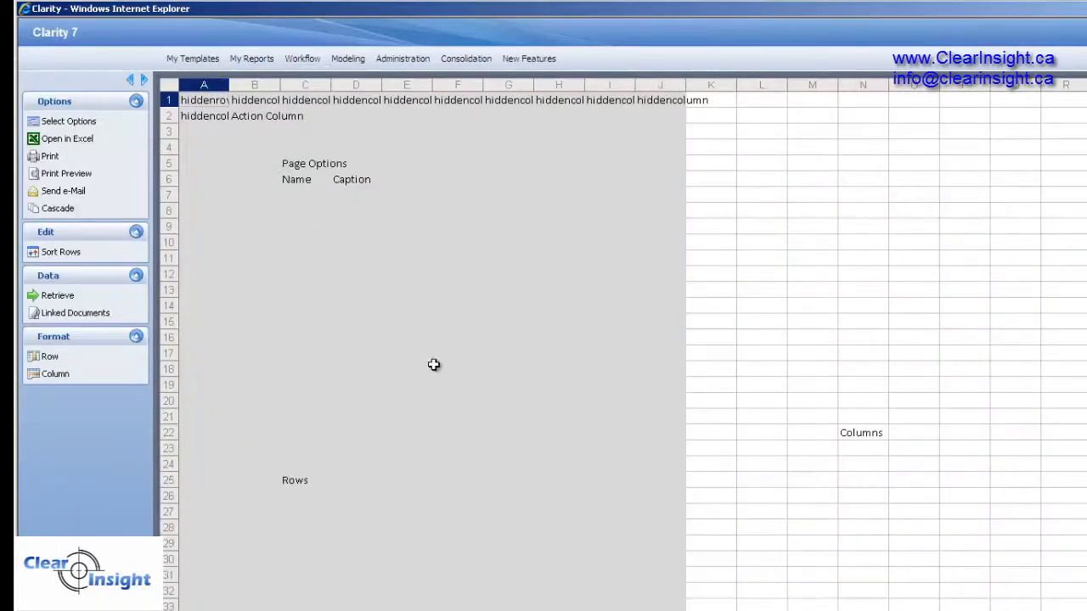
{"action": "left_click", "coordinate": [433, 366]}
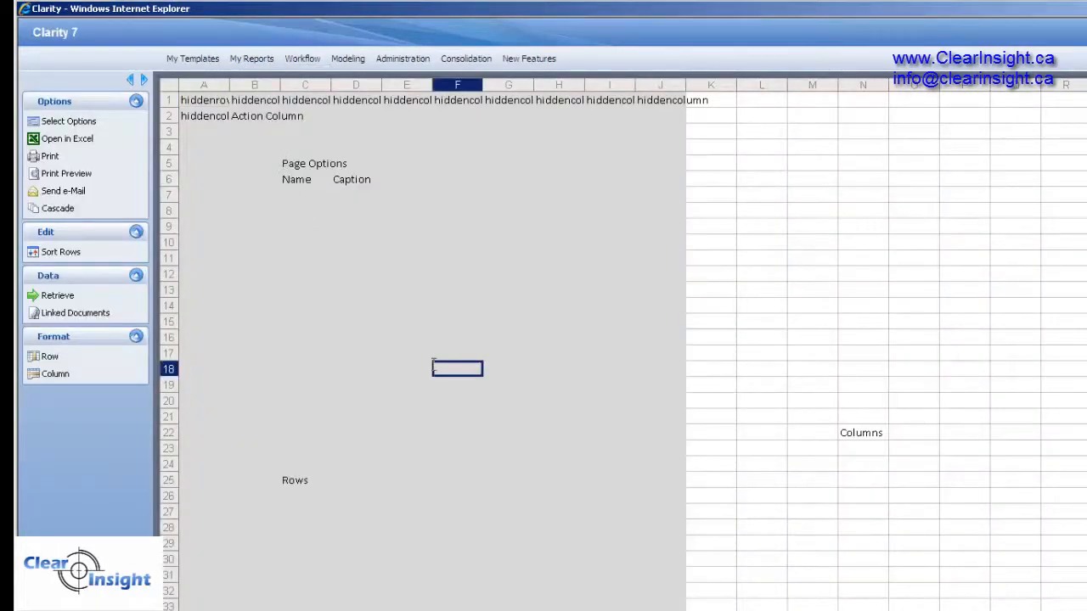